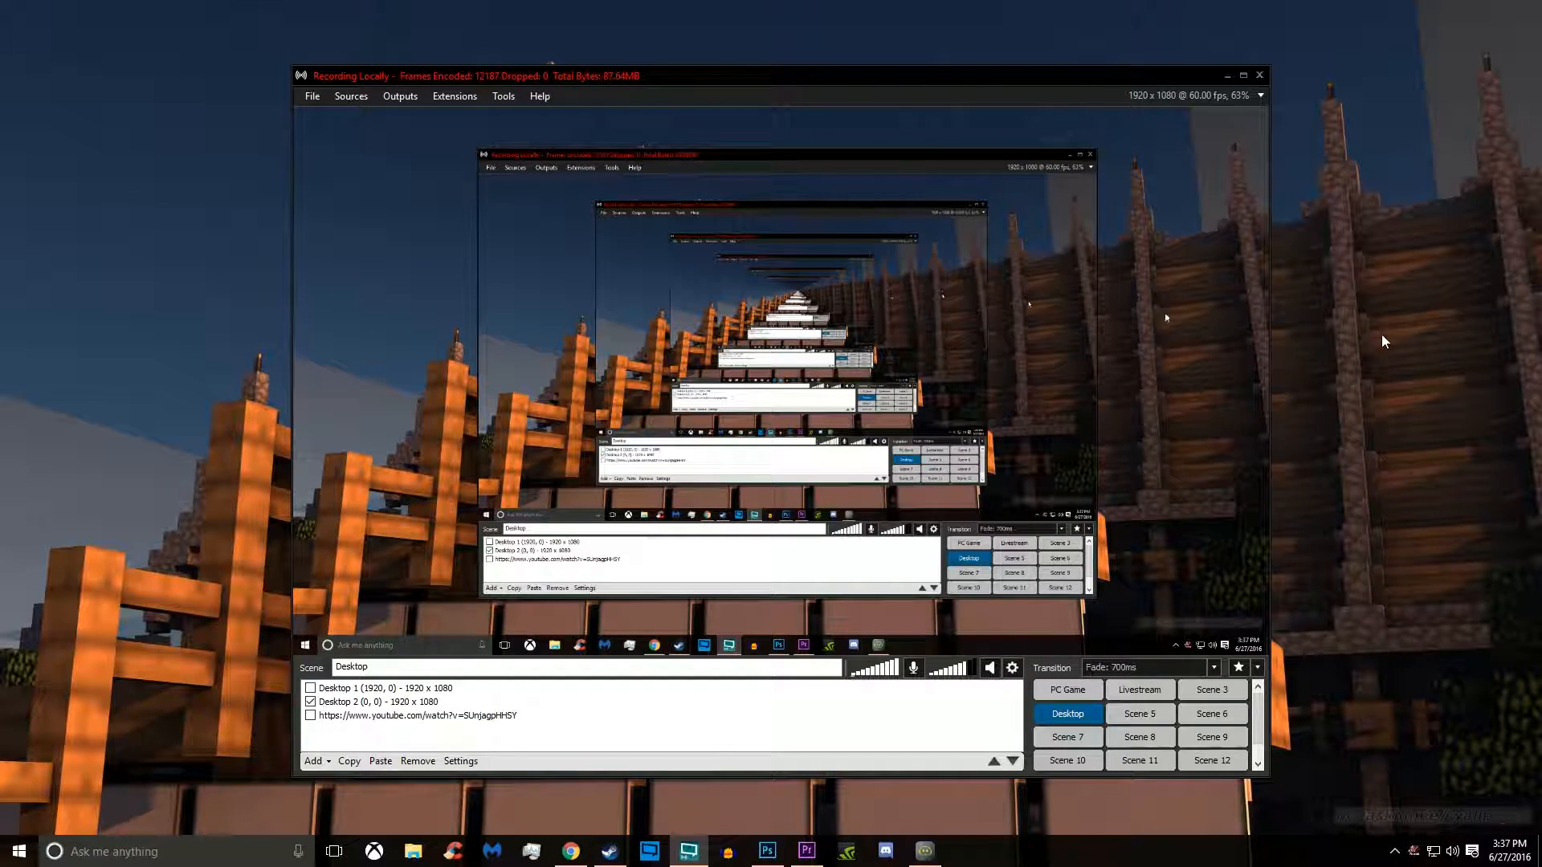
Move the broadcaster window slightly lower on the desktop
click(1113, 329)
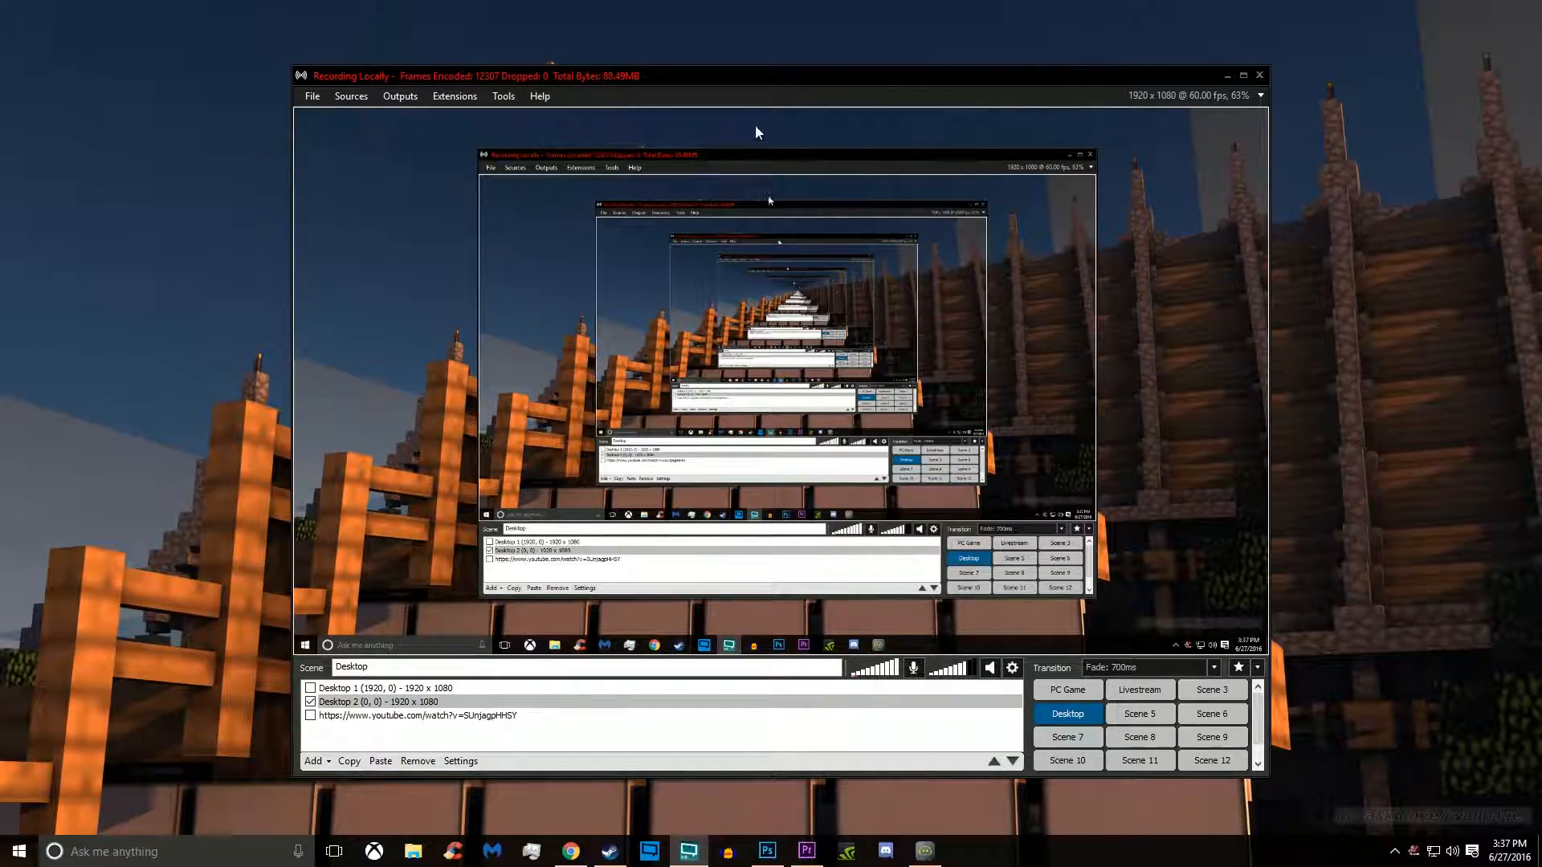
drag(793, 79, 780, 114)
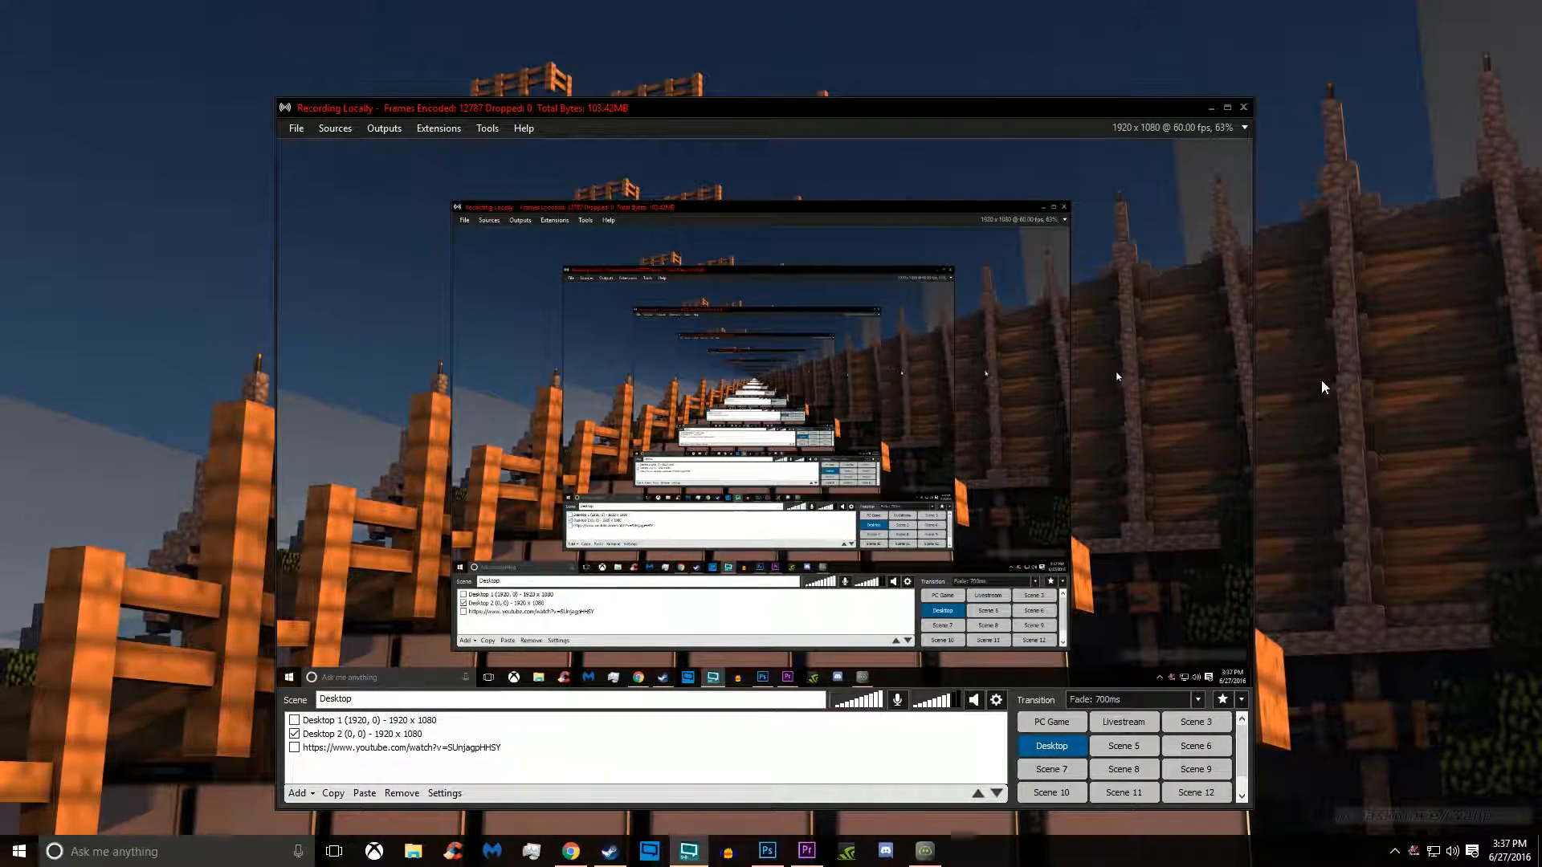
click(1097, 373)
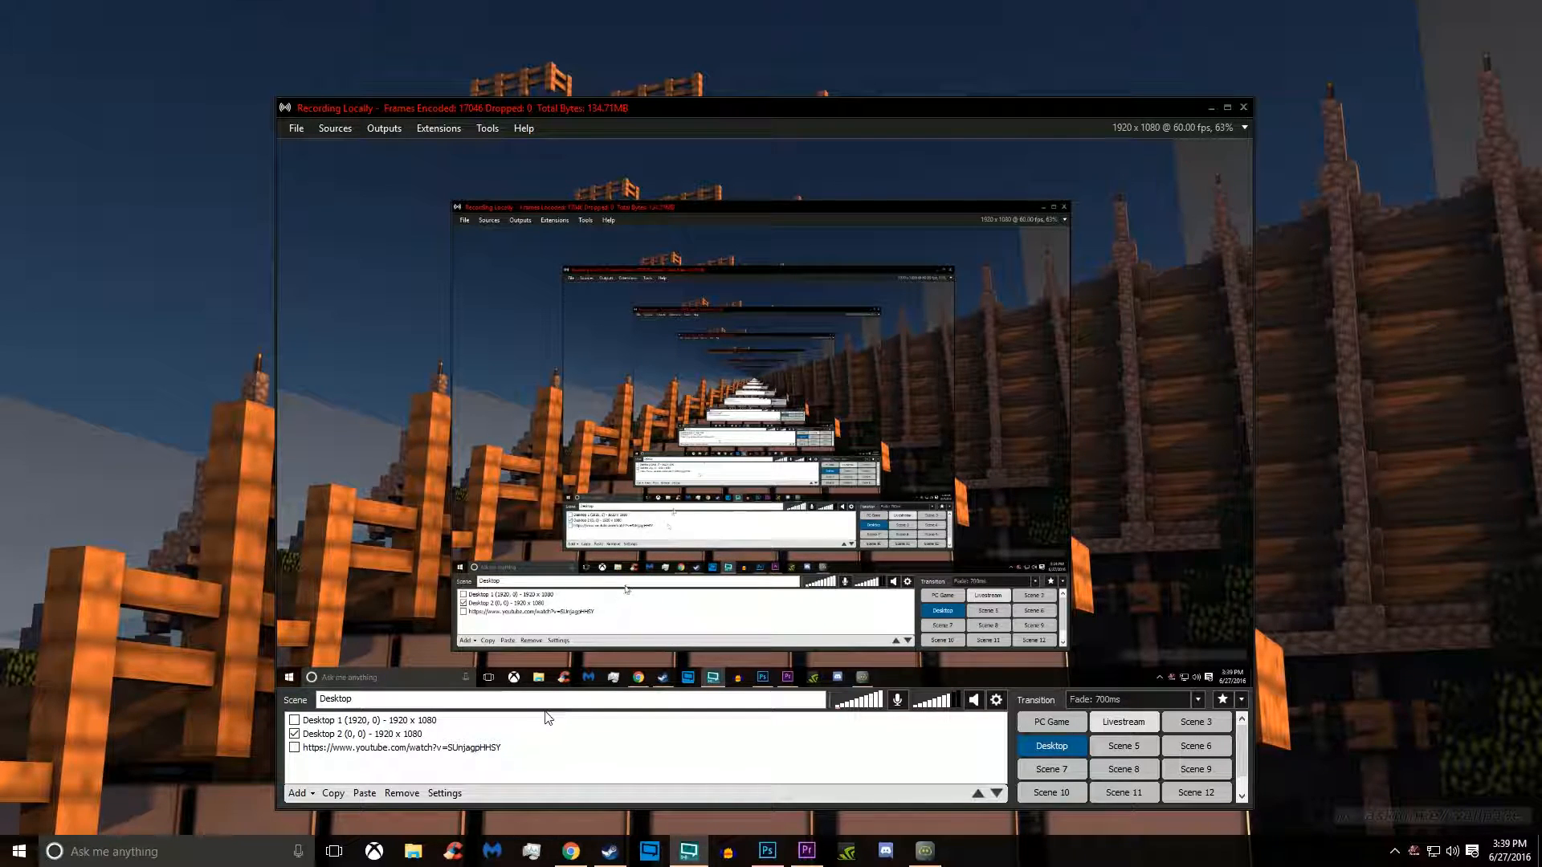
Move the shrunken Desktop 2 source around the preview and scale it back up to fill the whole canvas
click(325, 736)
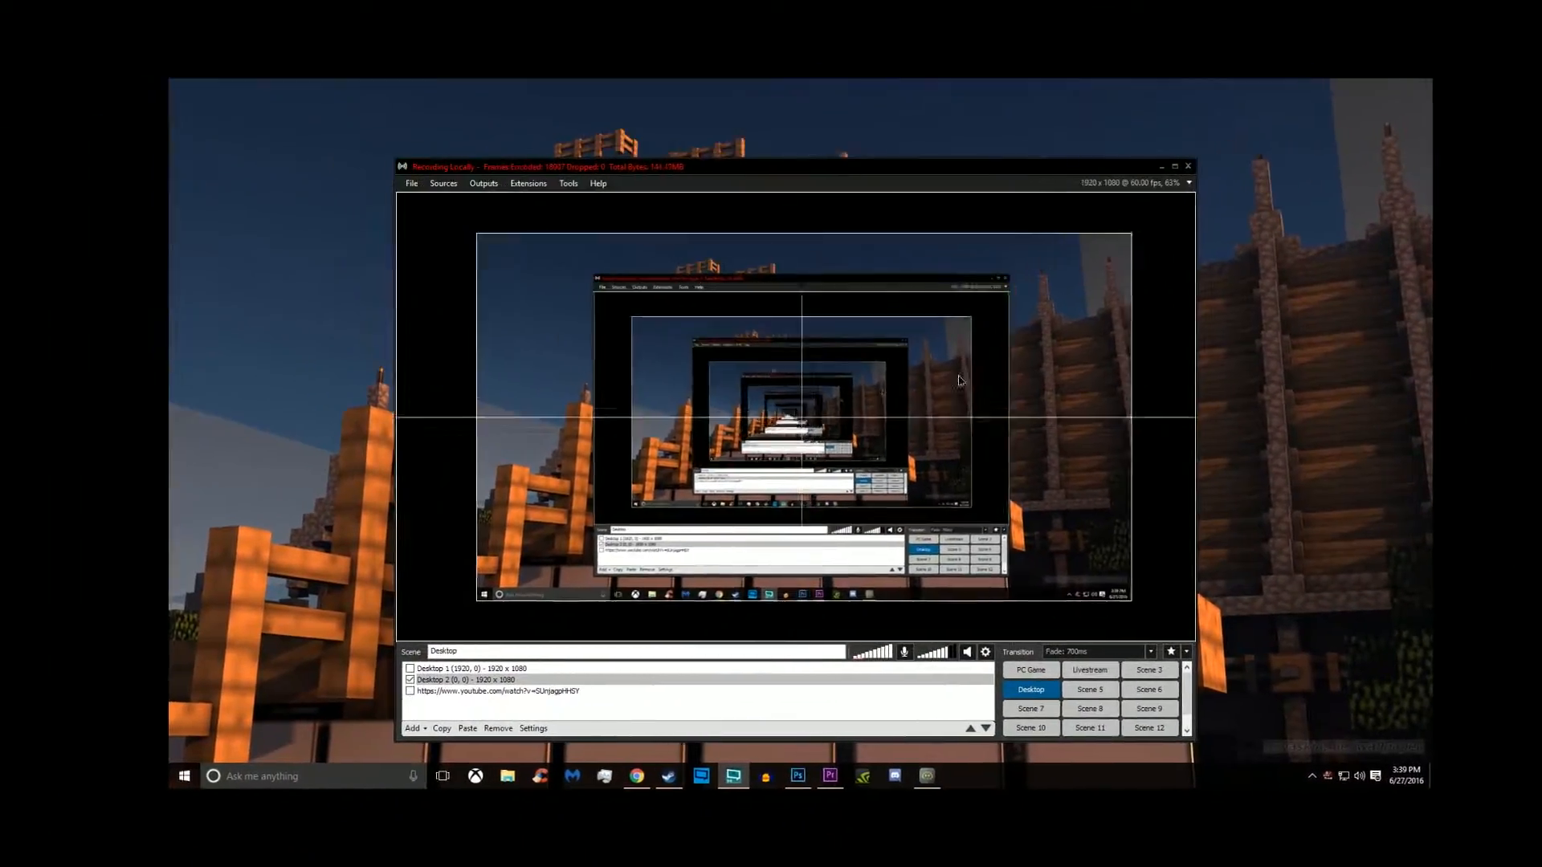
drag(959, 380, 769, 423)
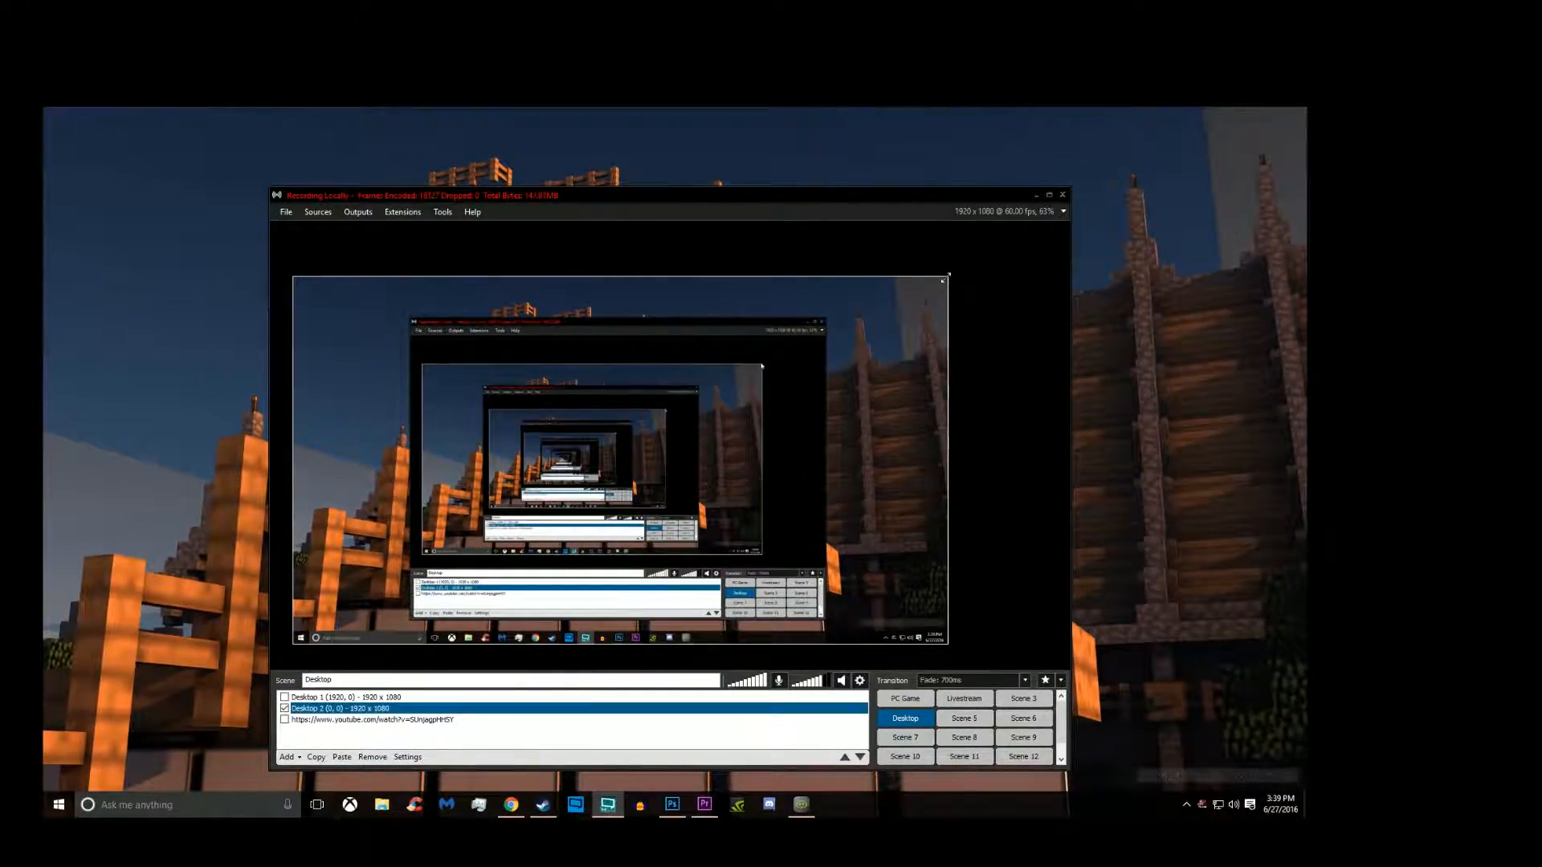
drag(946, 277, 1047, 226)
drag(914, 346, 892, 372)
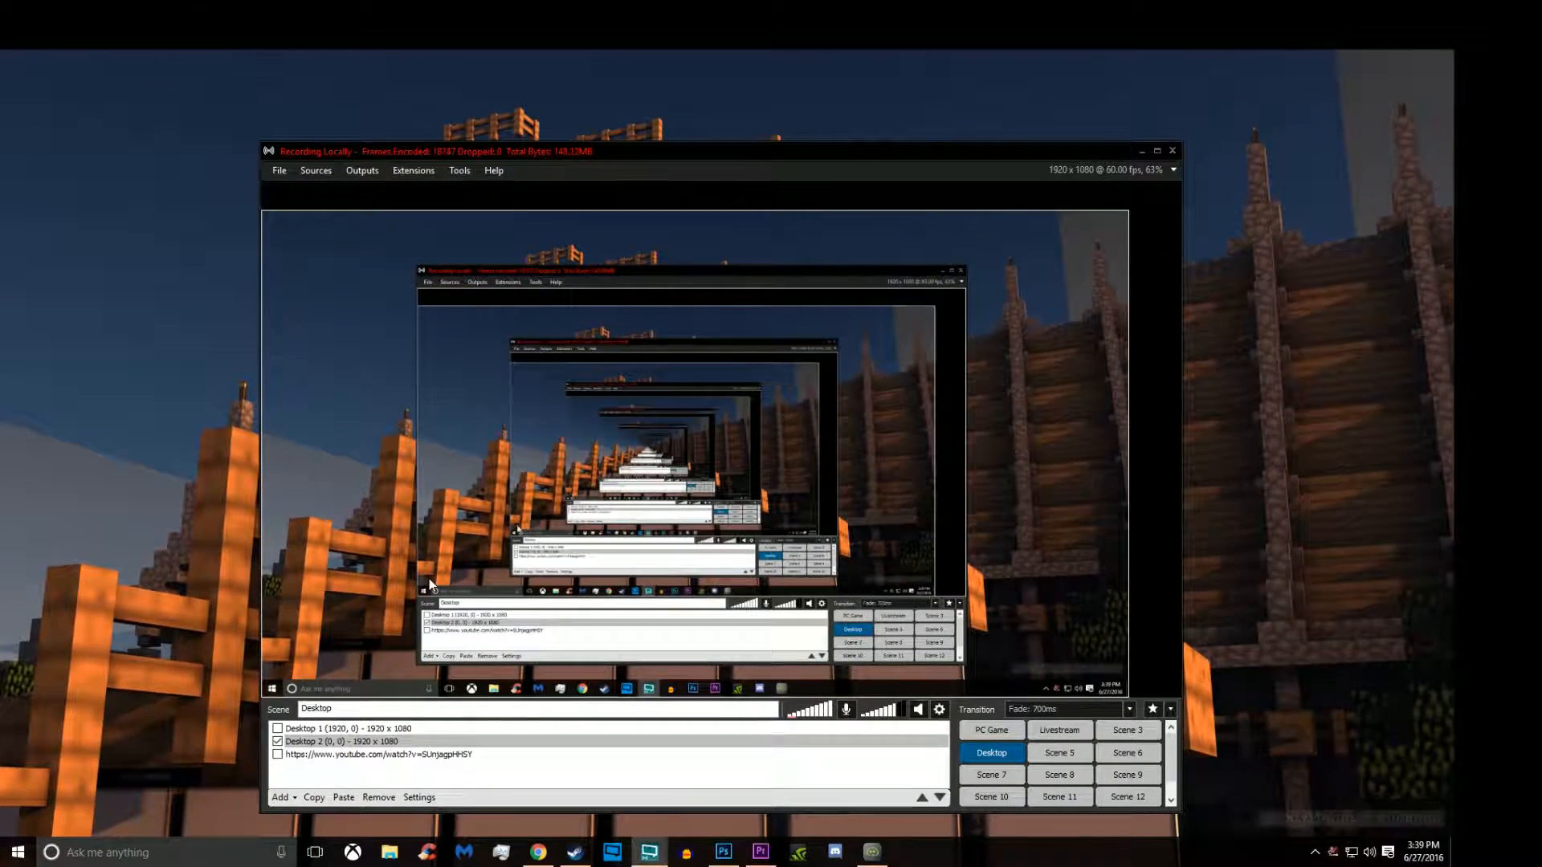
drag(1128, 211, 1205, 180)
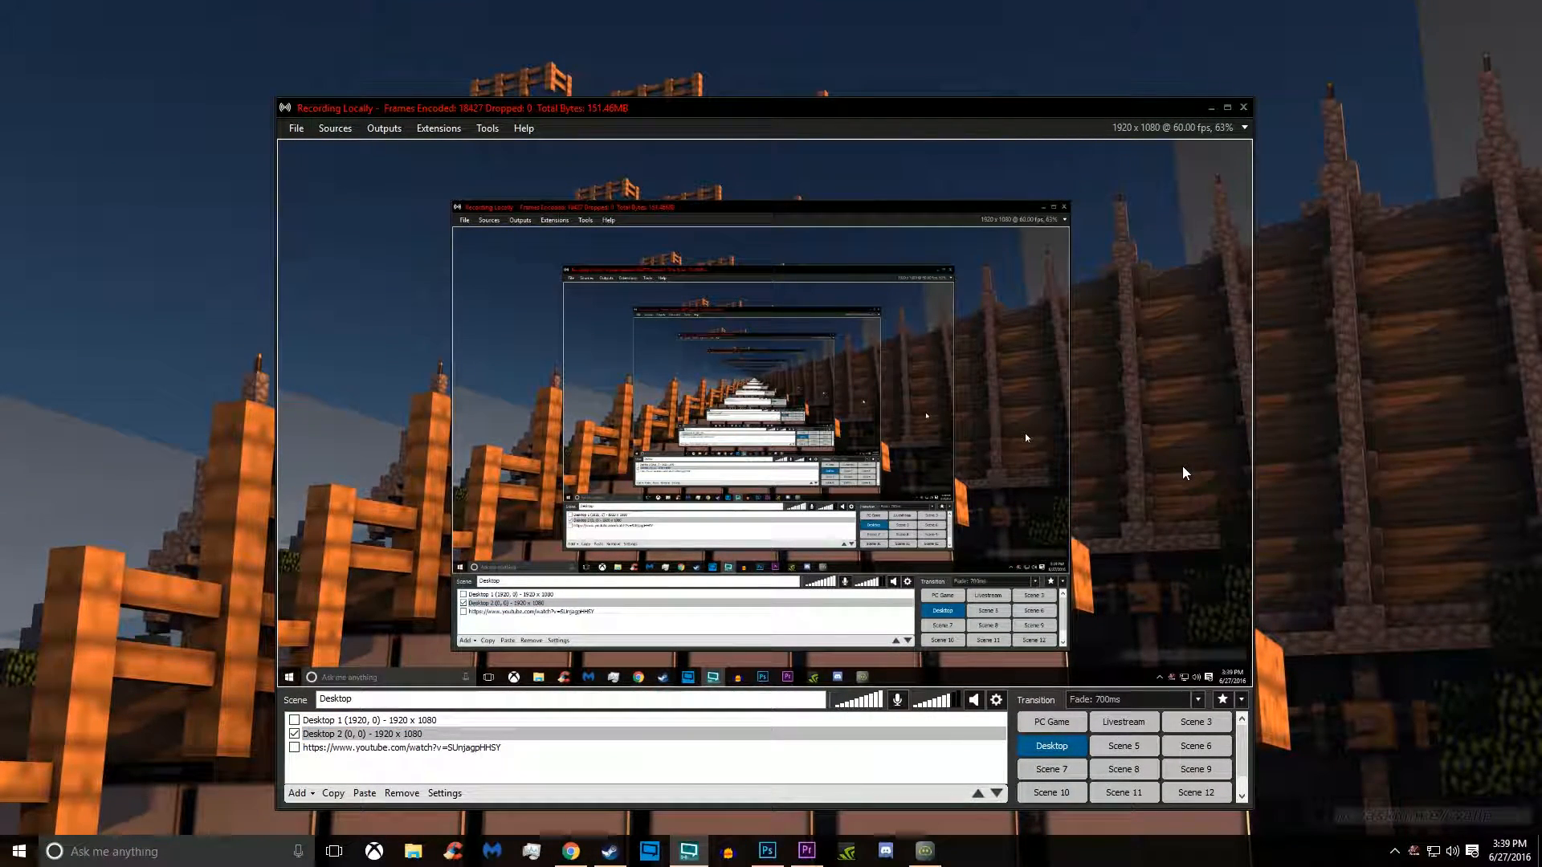
Place the Desktop 2 source above Desktop 1 in the Desktop scene's source order
click(418, 734)
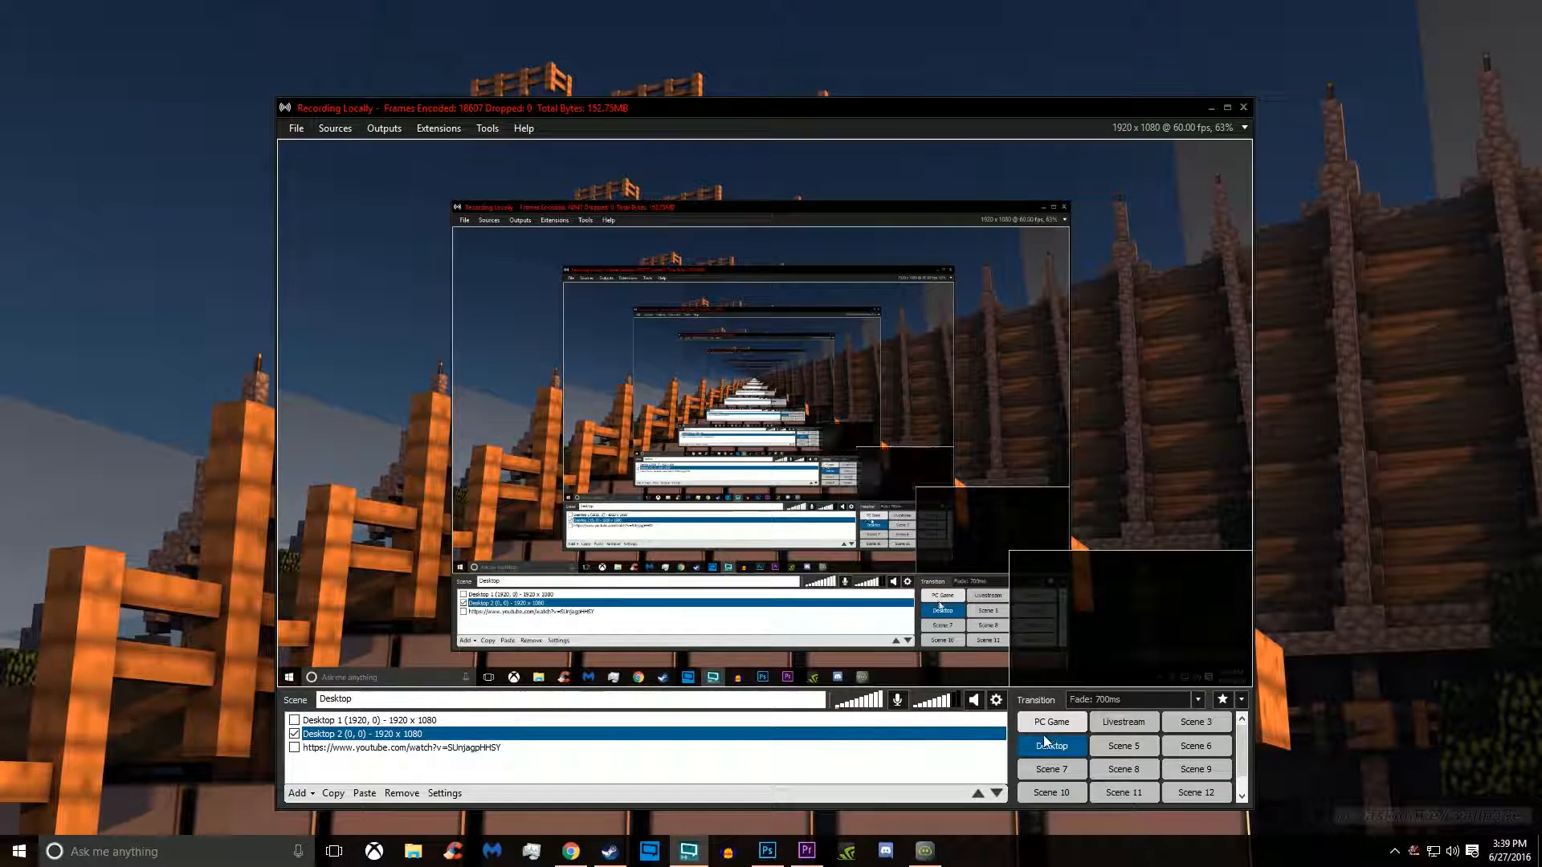
click(964, 433)
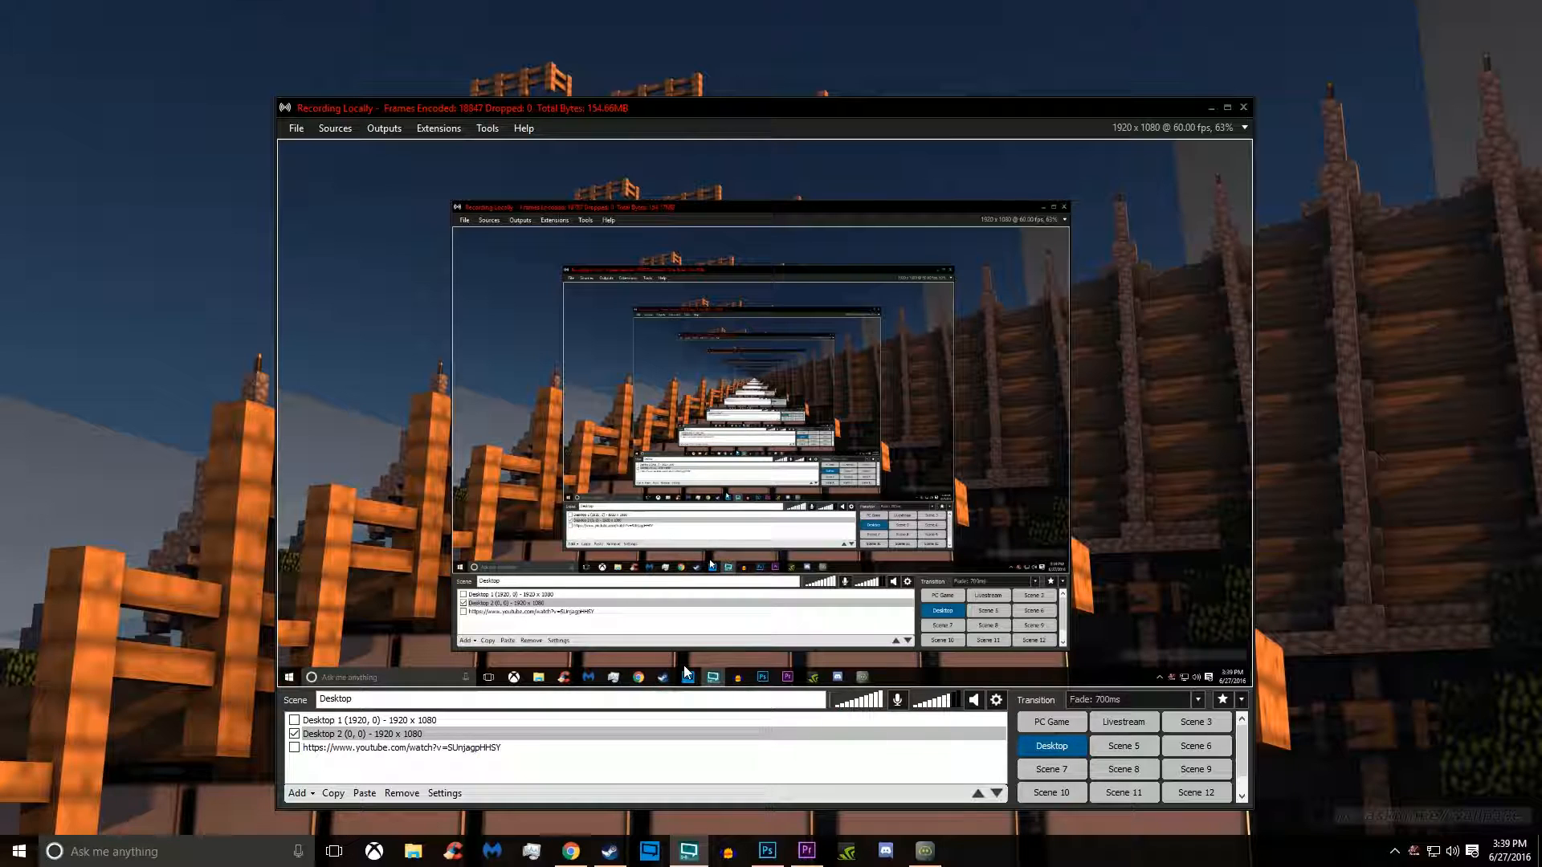
click(732, 758)
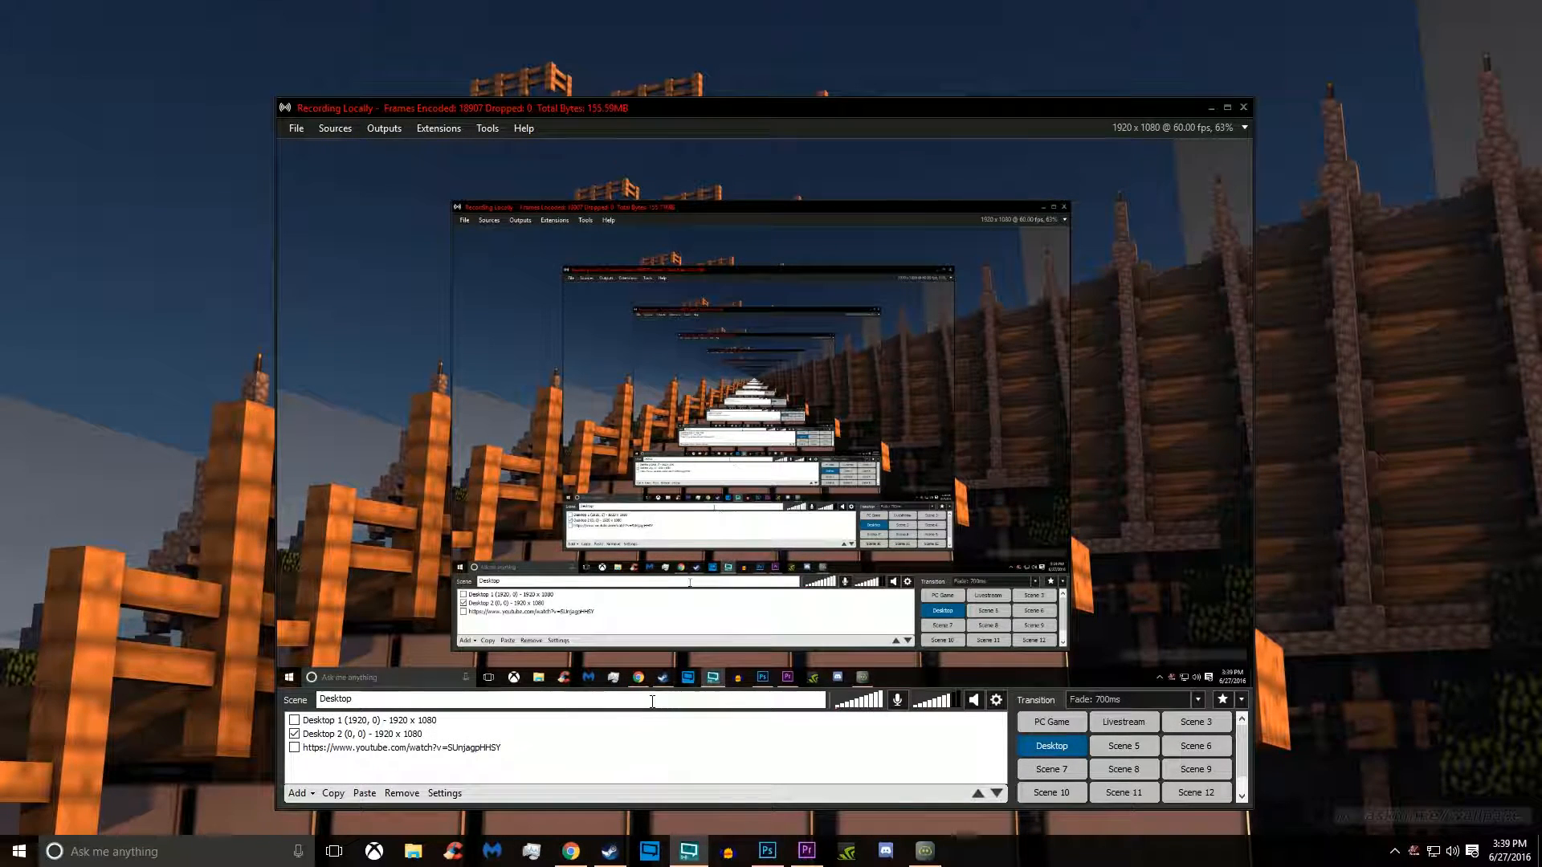
drag(574, 734, 569, 726)
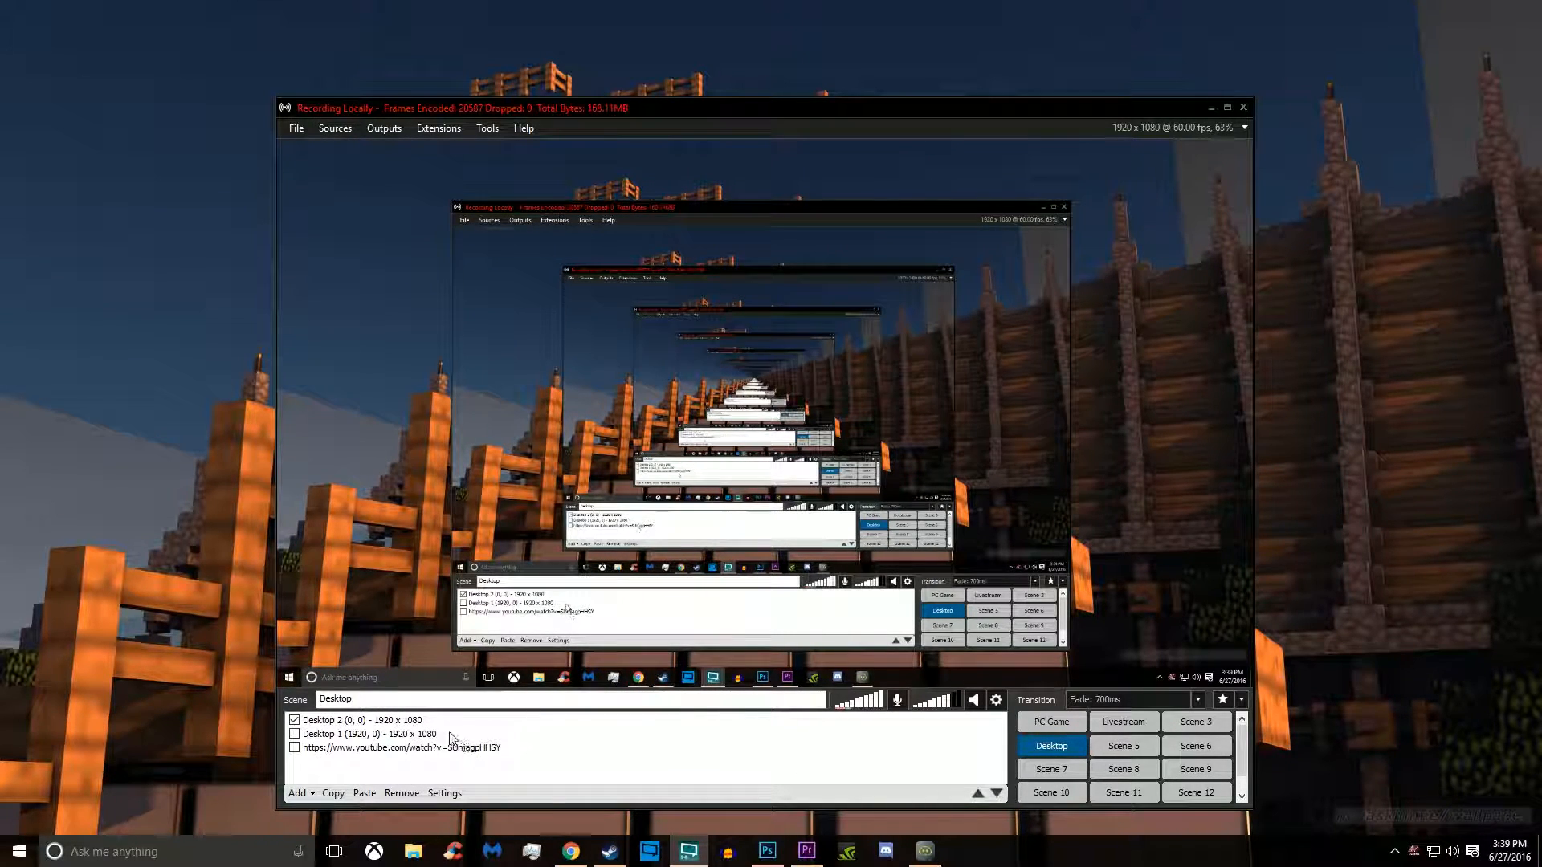
Shift the Desktop 2 source down through the layer order and return it to the top
click(426, 736)
click(490, 720)
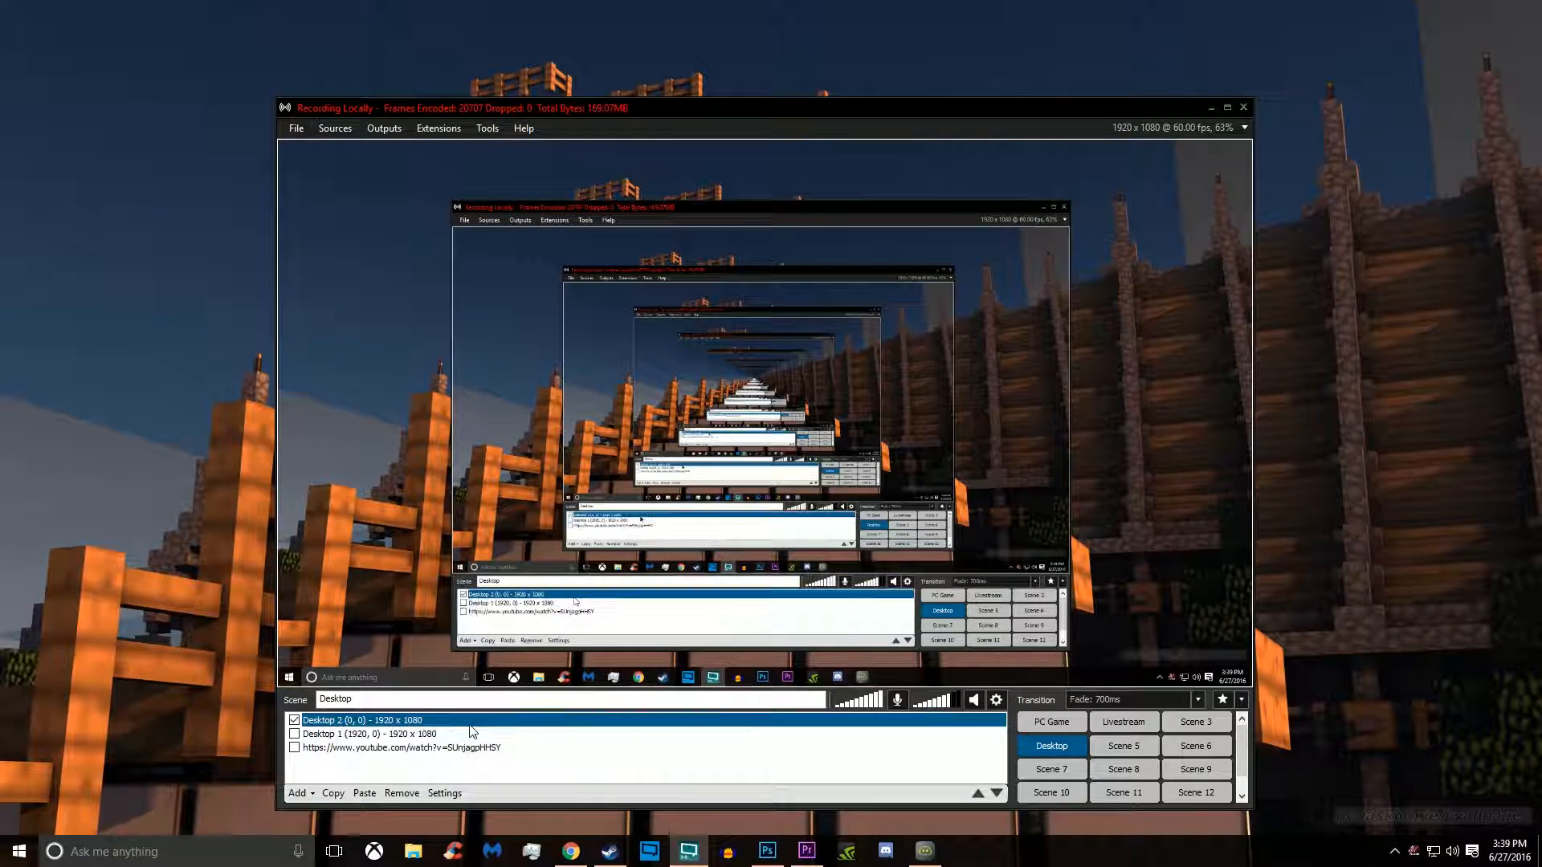
click(995, 793)
click(978, 793)
click(996, 793)
click(996, 793)
click(980, 793)
click(978, 793)
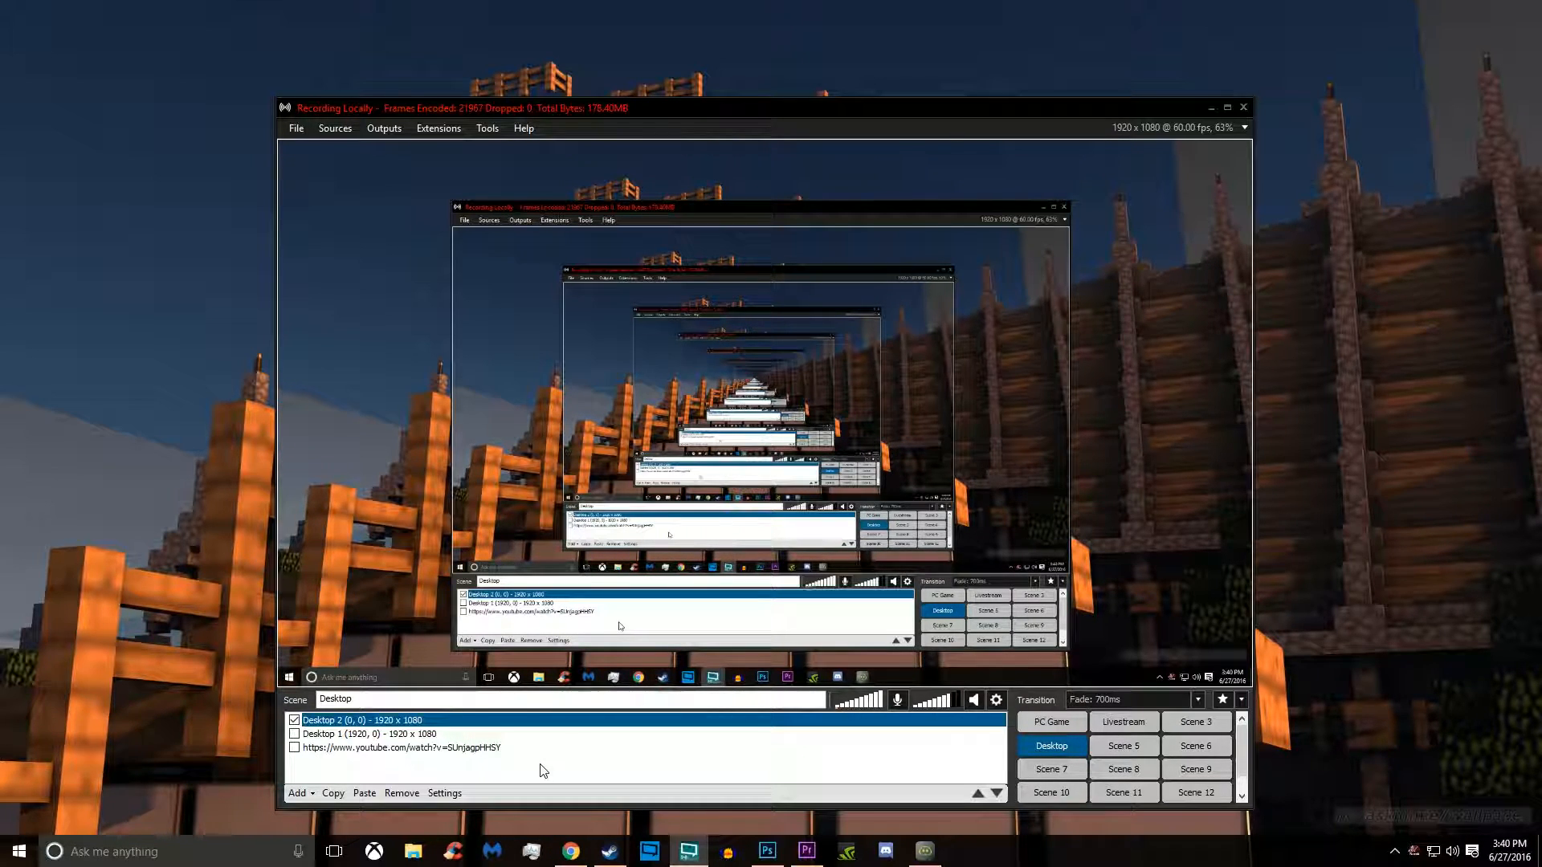
click(783, 614)
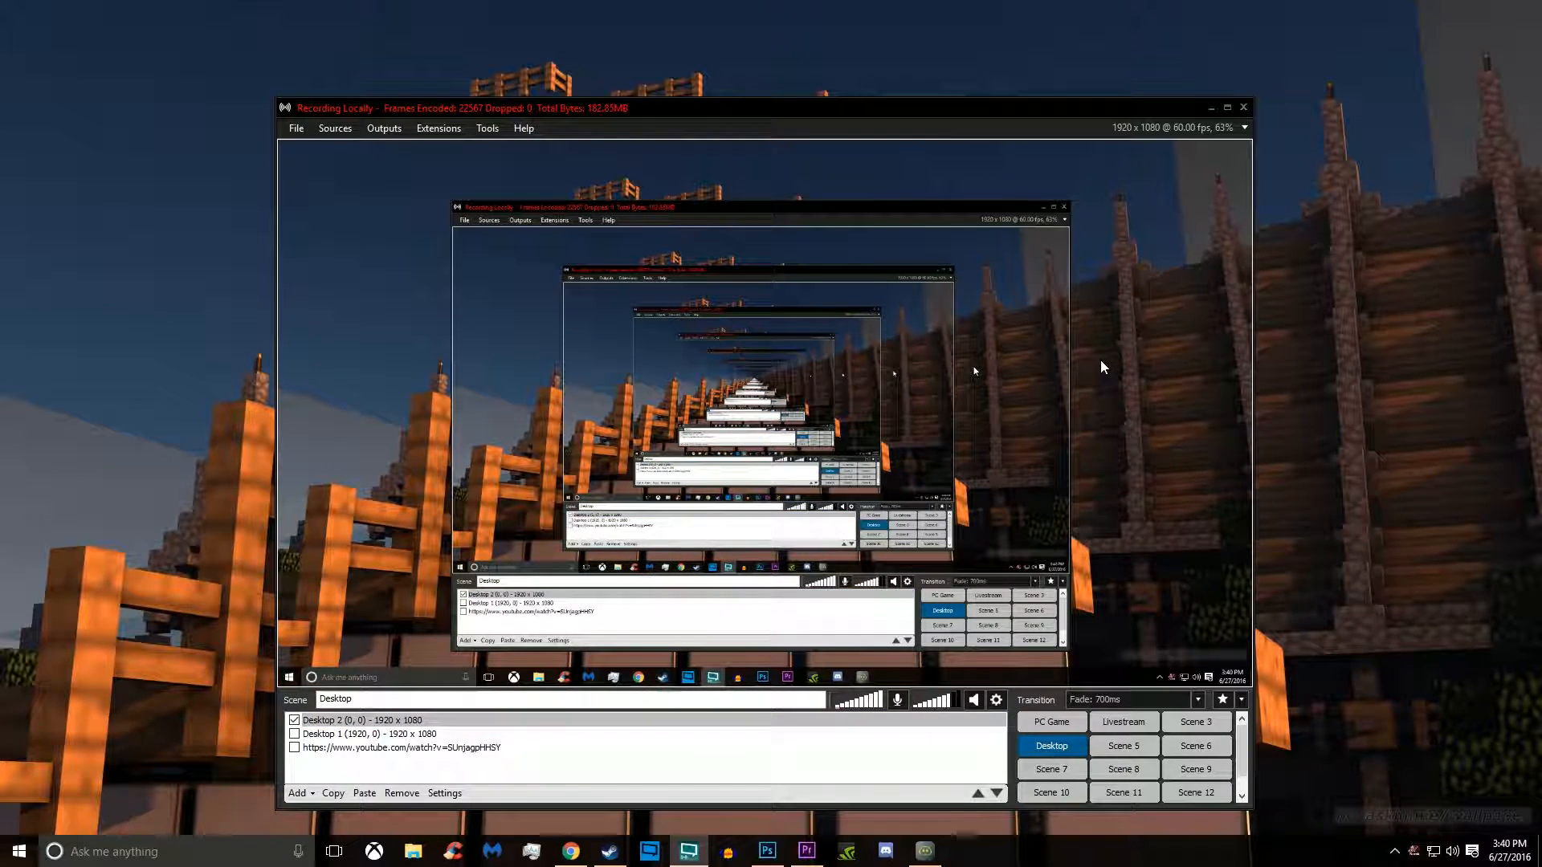
Try adding a screen capture source by picking a region of the desktop
click(301, 792)
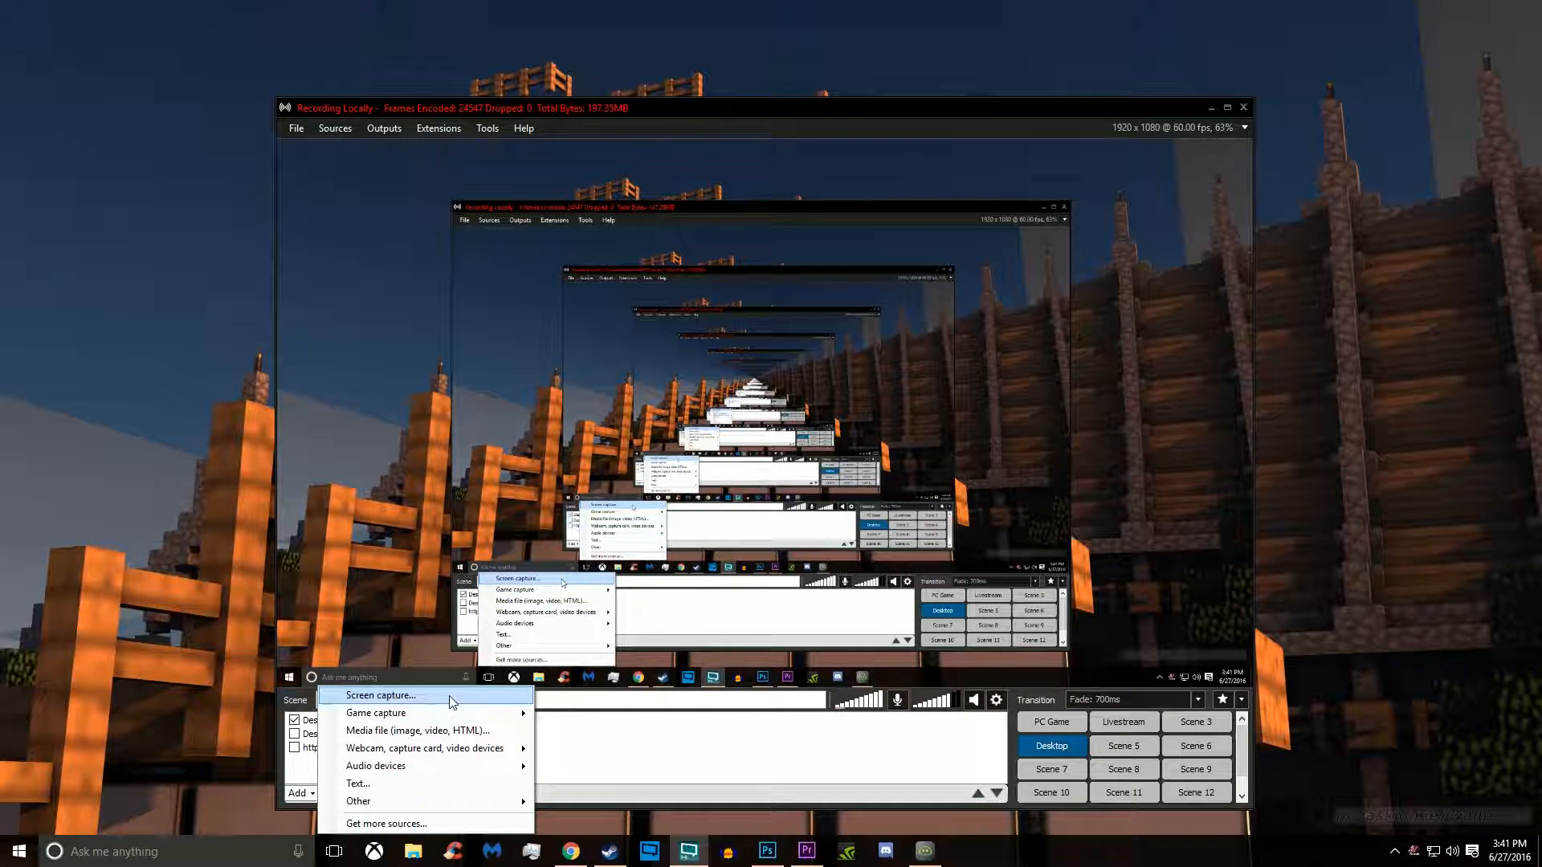
mouse_move(479, 751)
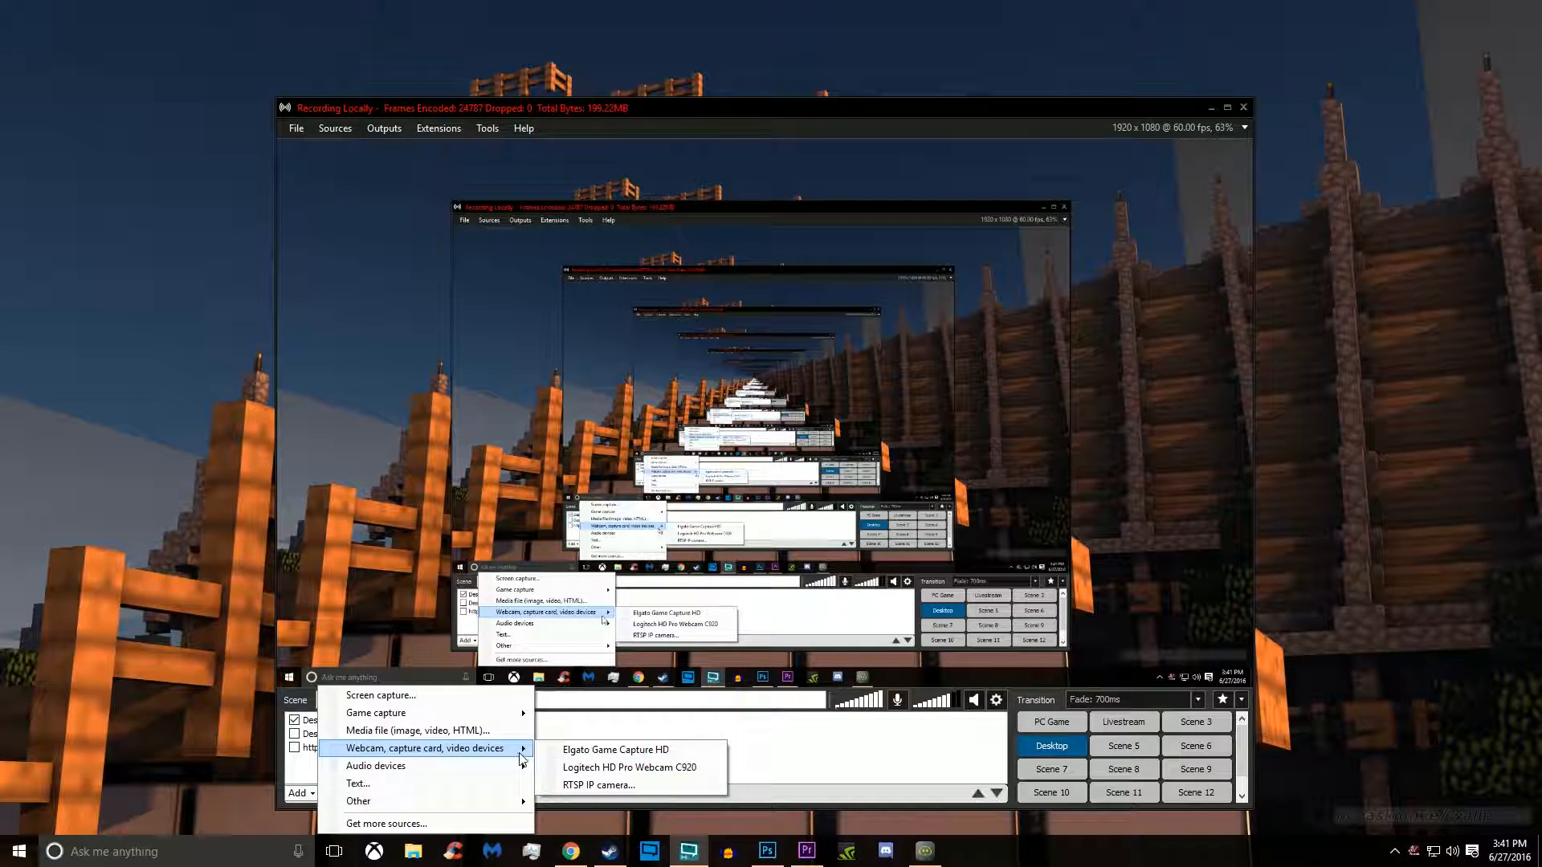
click(469, 701)
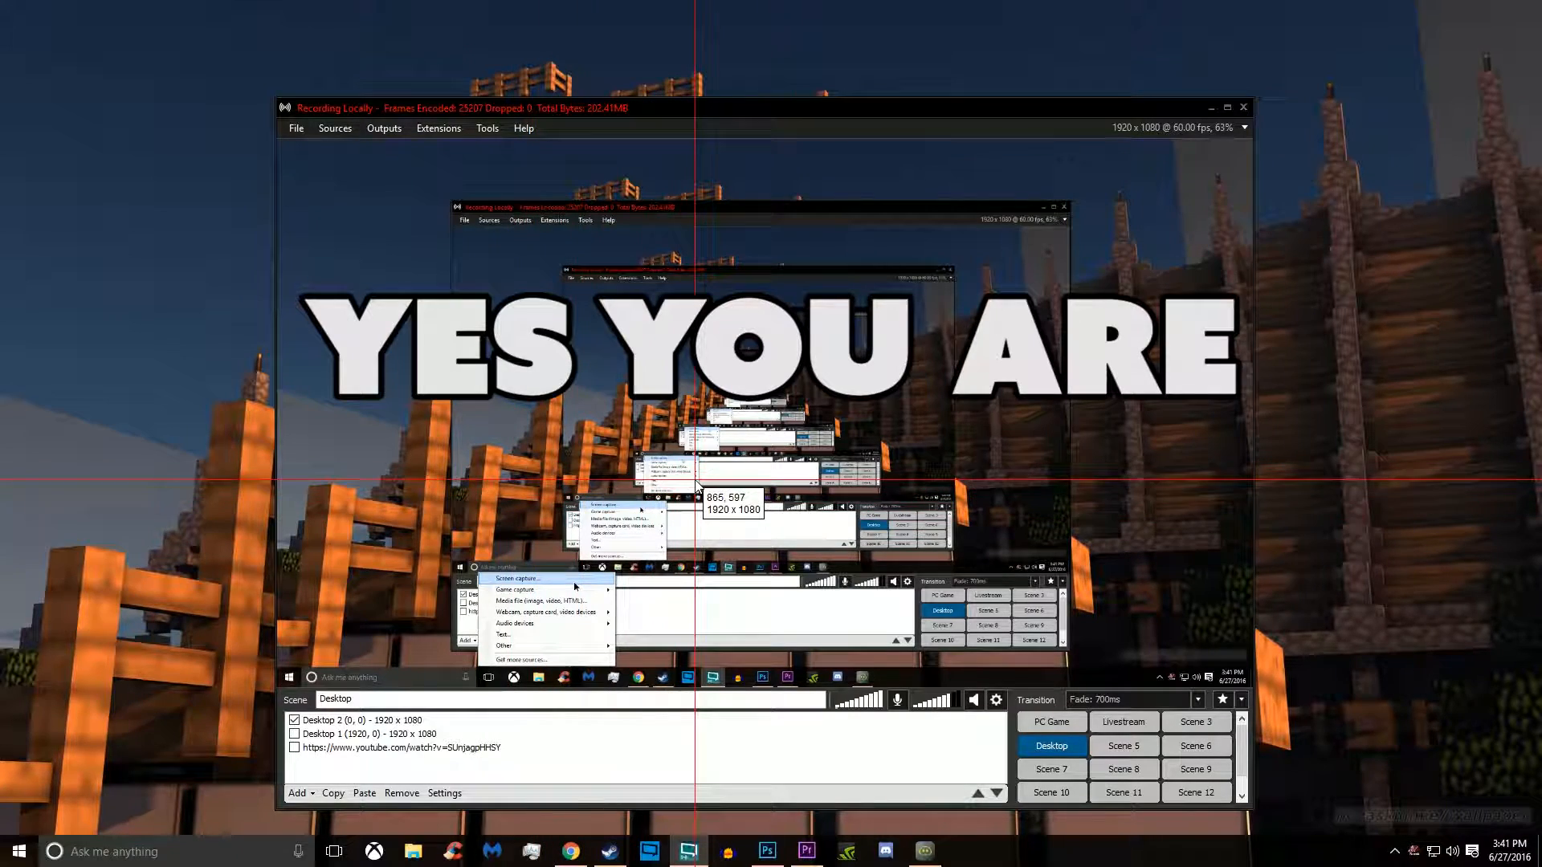
click(643, 438)
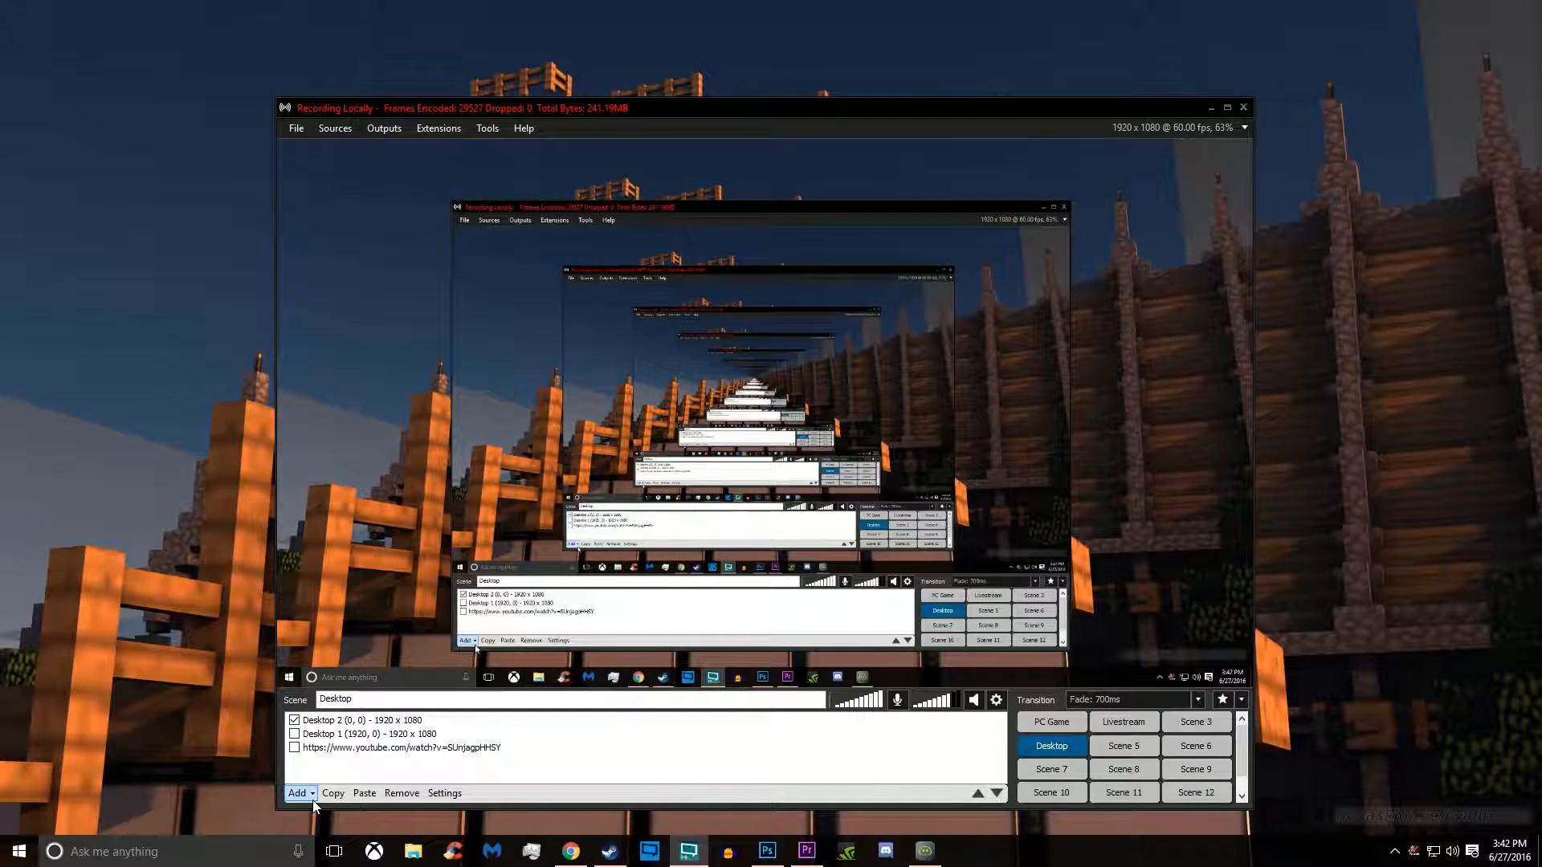
Add Beeeyeee-Gaming_Profile from Archive (A:), Youtube, Profile Assets as a media file source and place it in the preview's upper-right corner
click(313, 800)
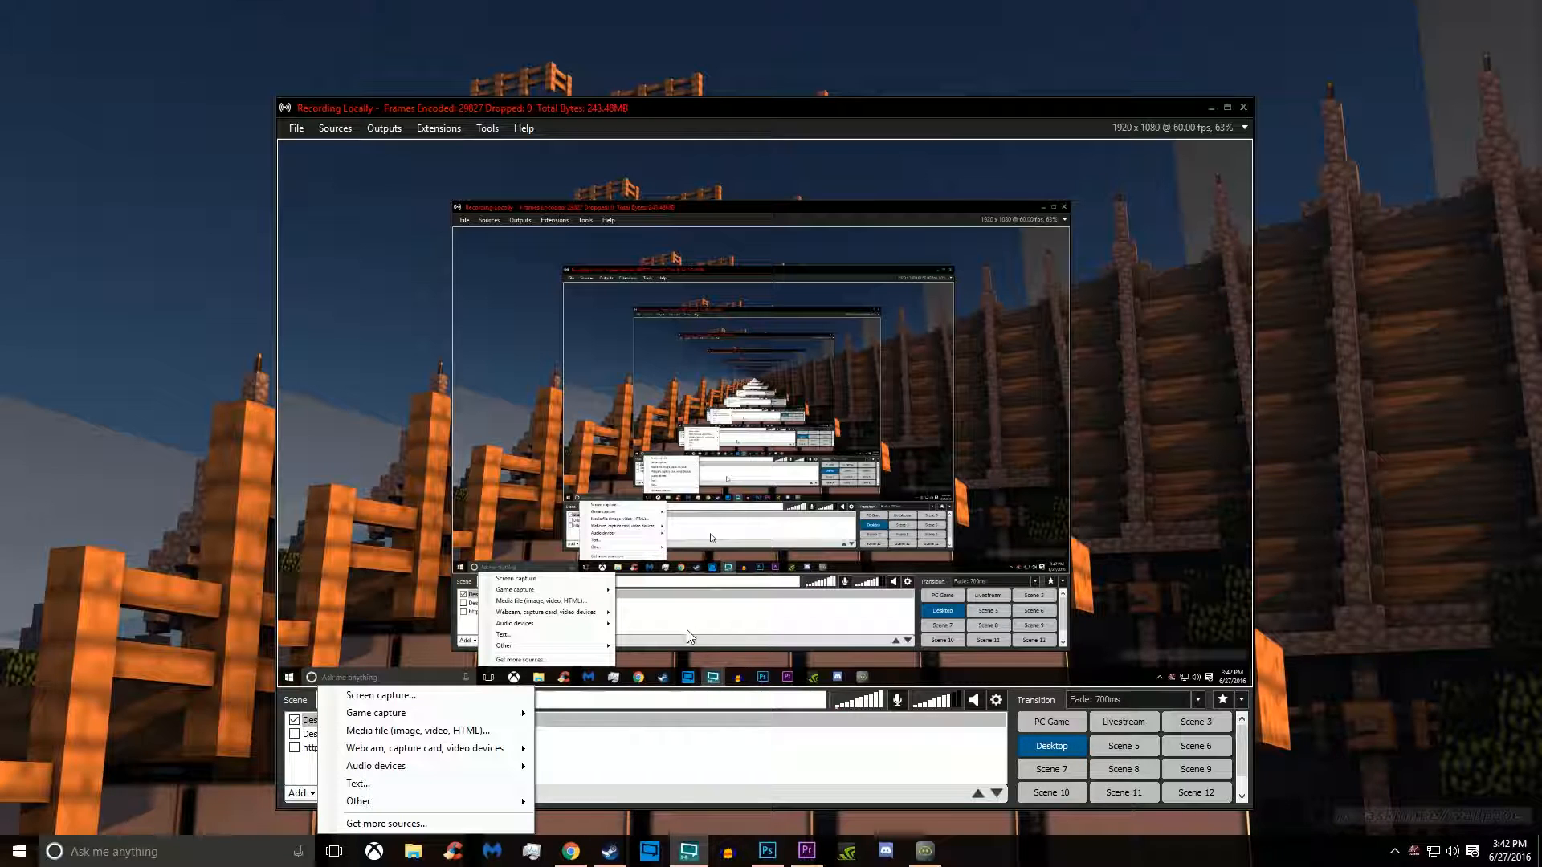
key(Down)
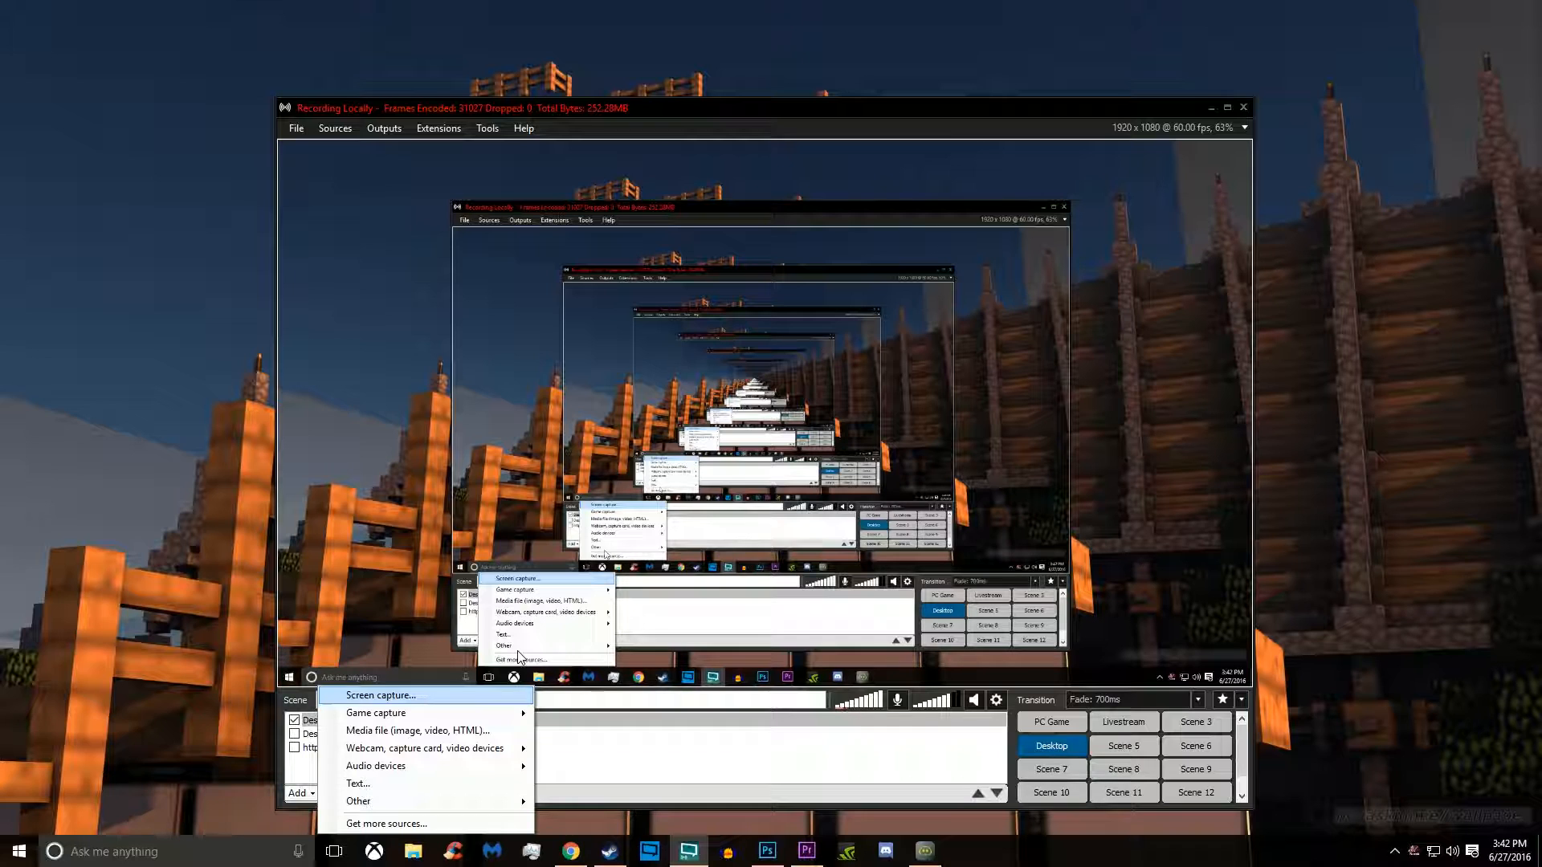
mouse_move(506, 715)
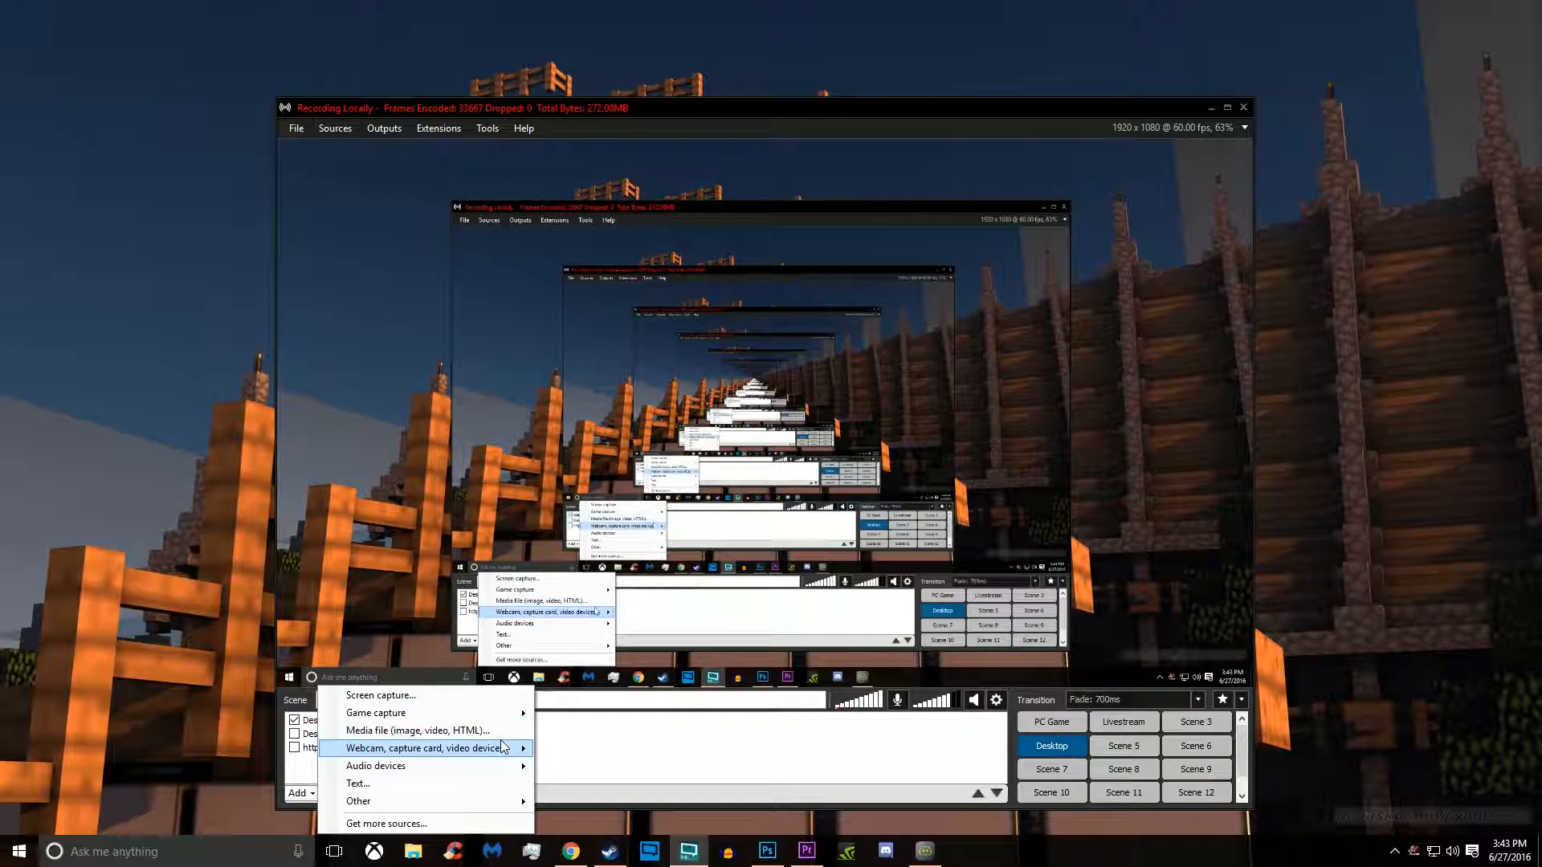
click(470, 732)
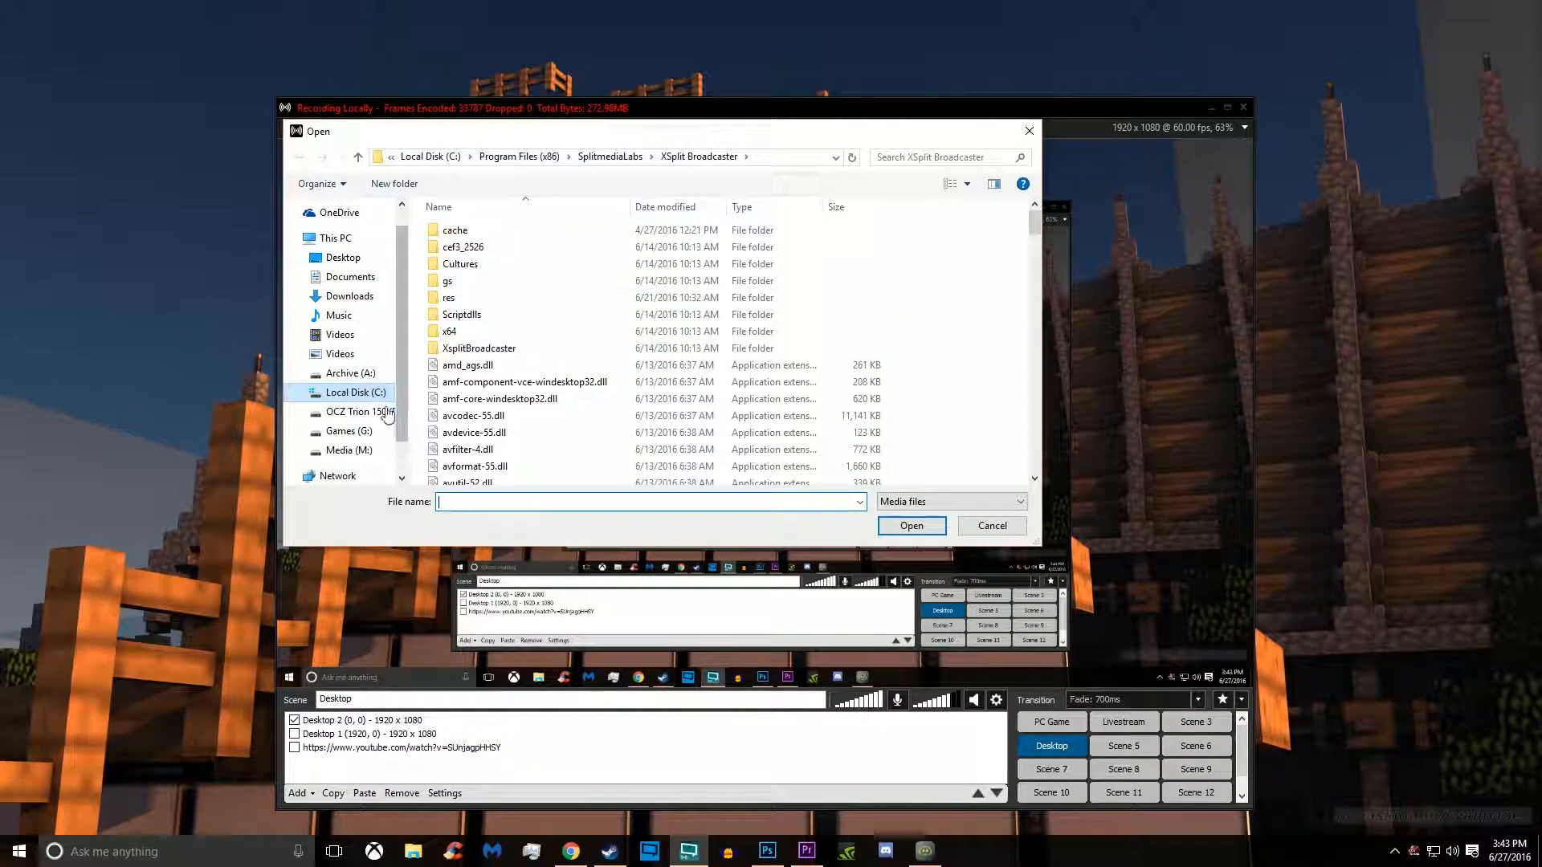
click(350, 372)
double_click(475, 302)
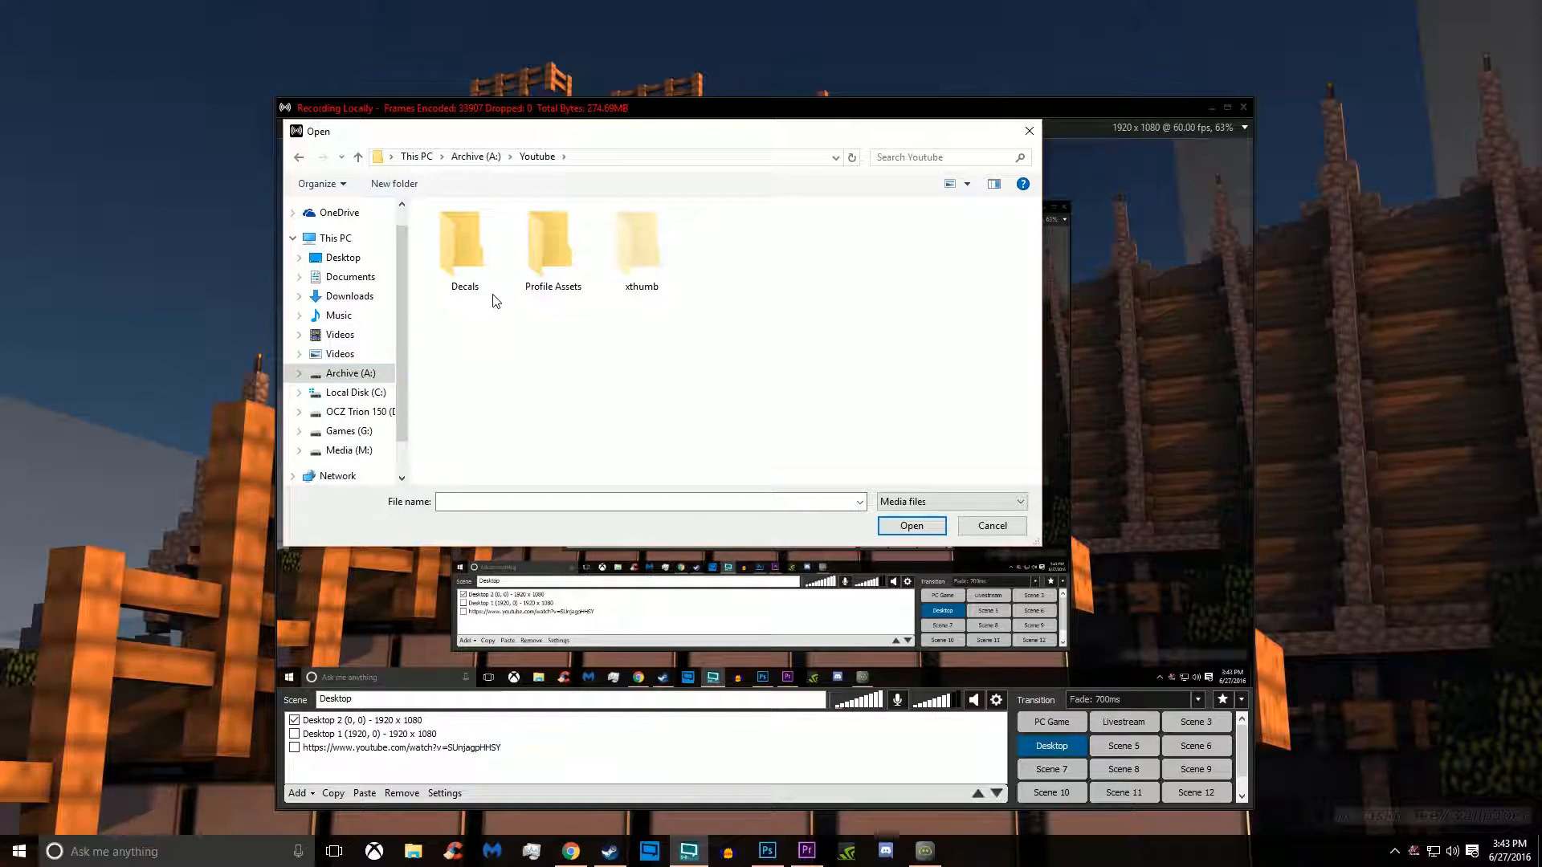
double_click(544, 265)
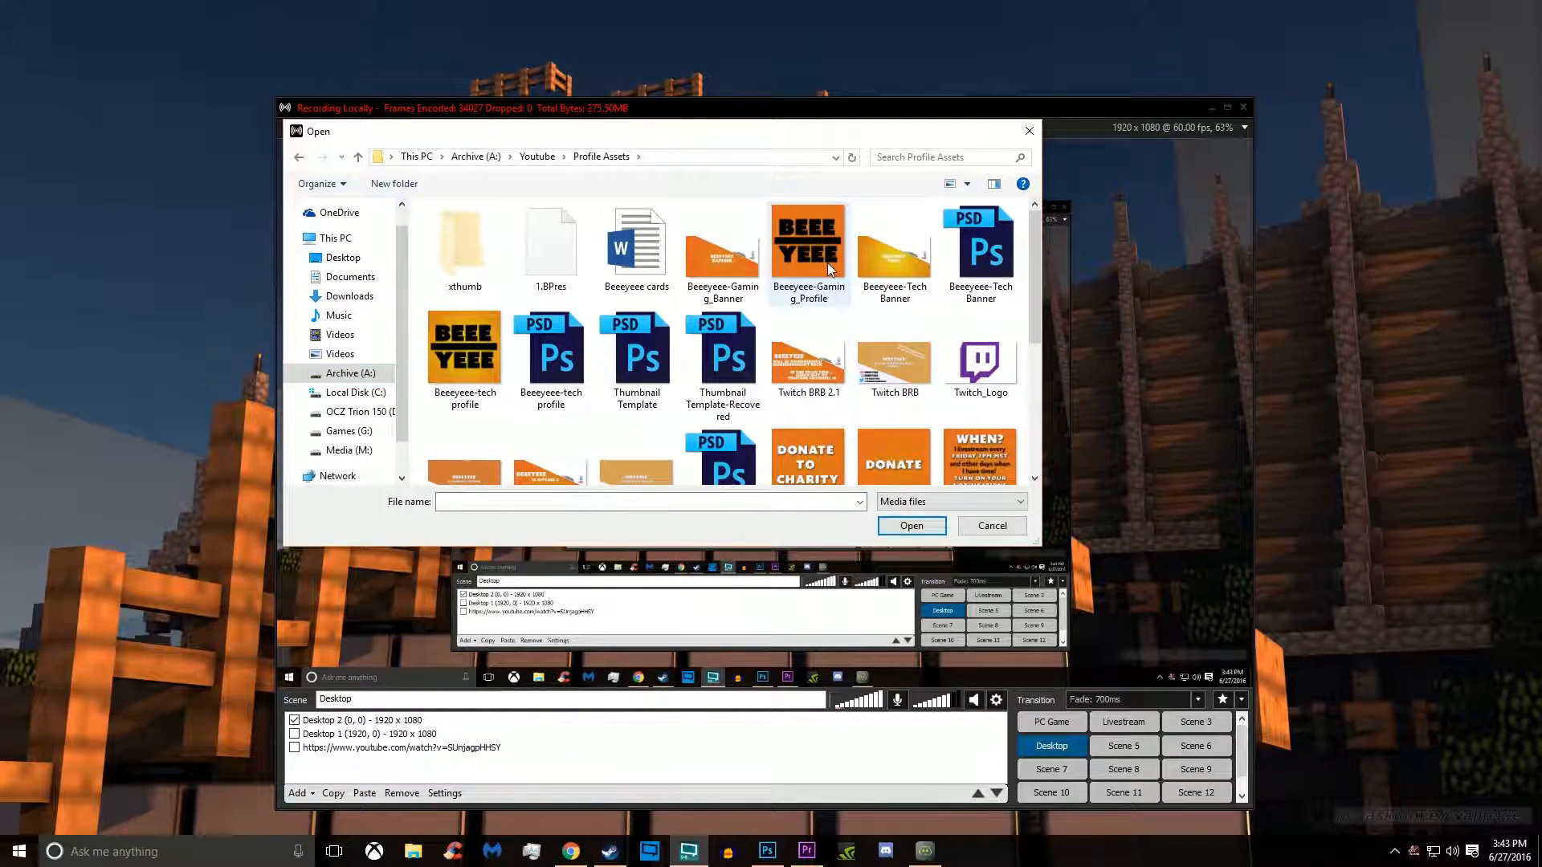
double_click(827, 263)
drag(978, 412, 1214, 158)
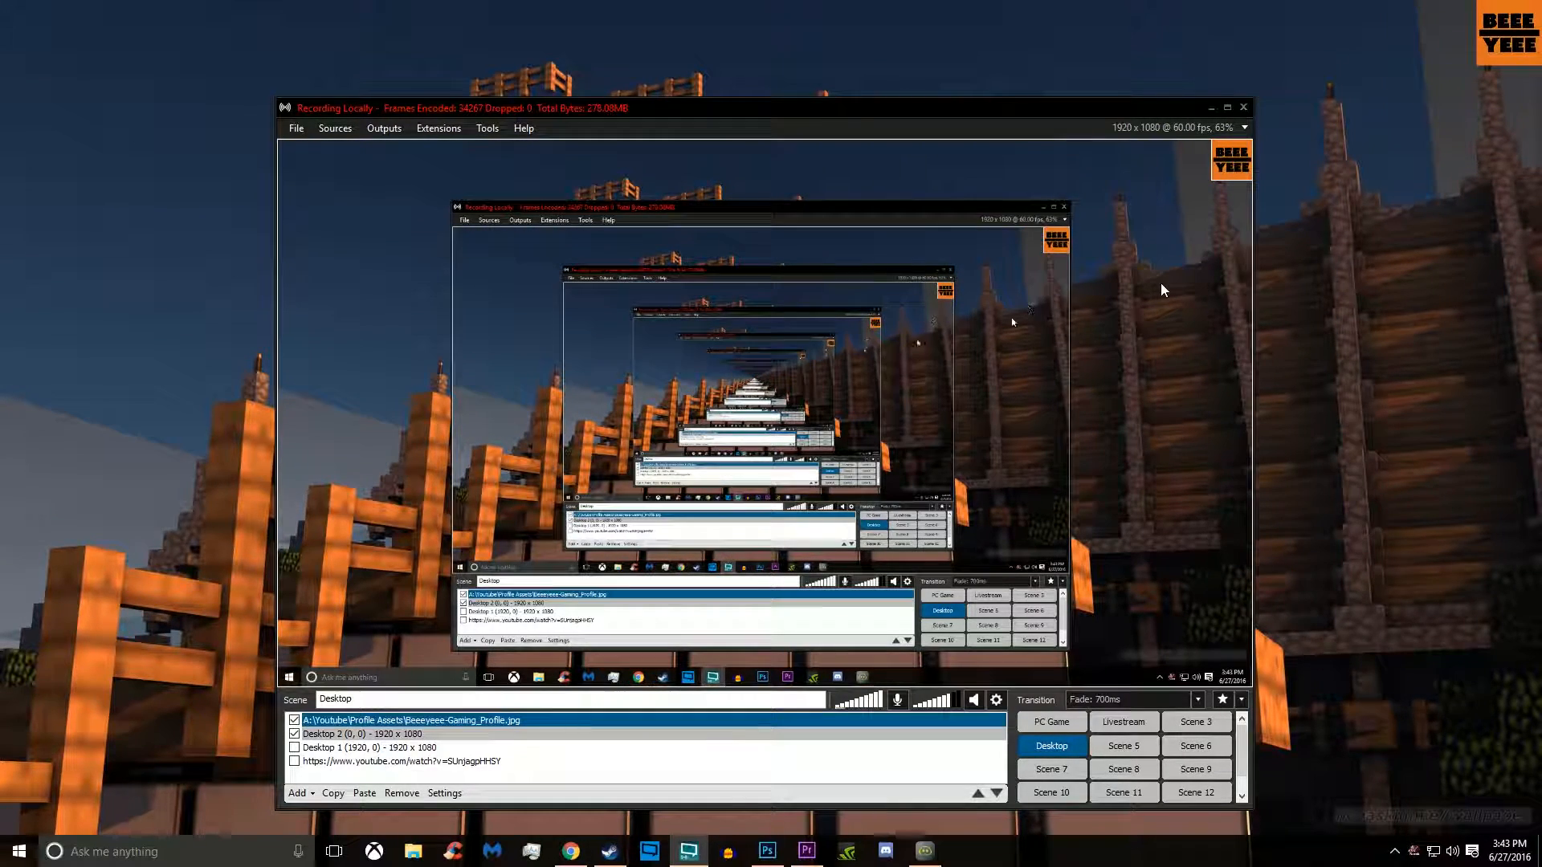
click(1226, 175)
click(298, 793)
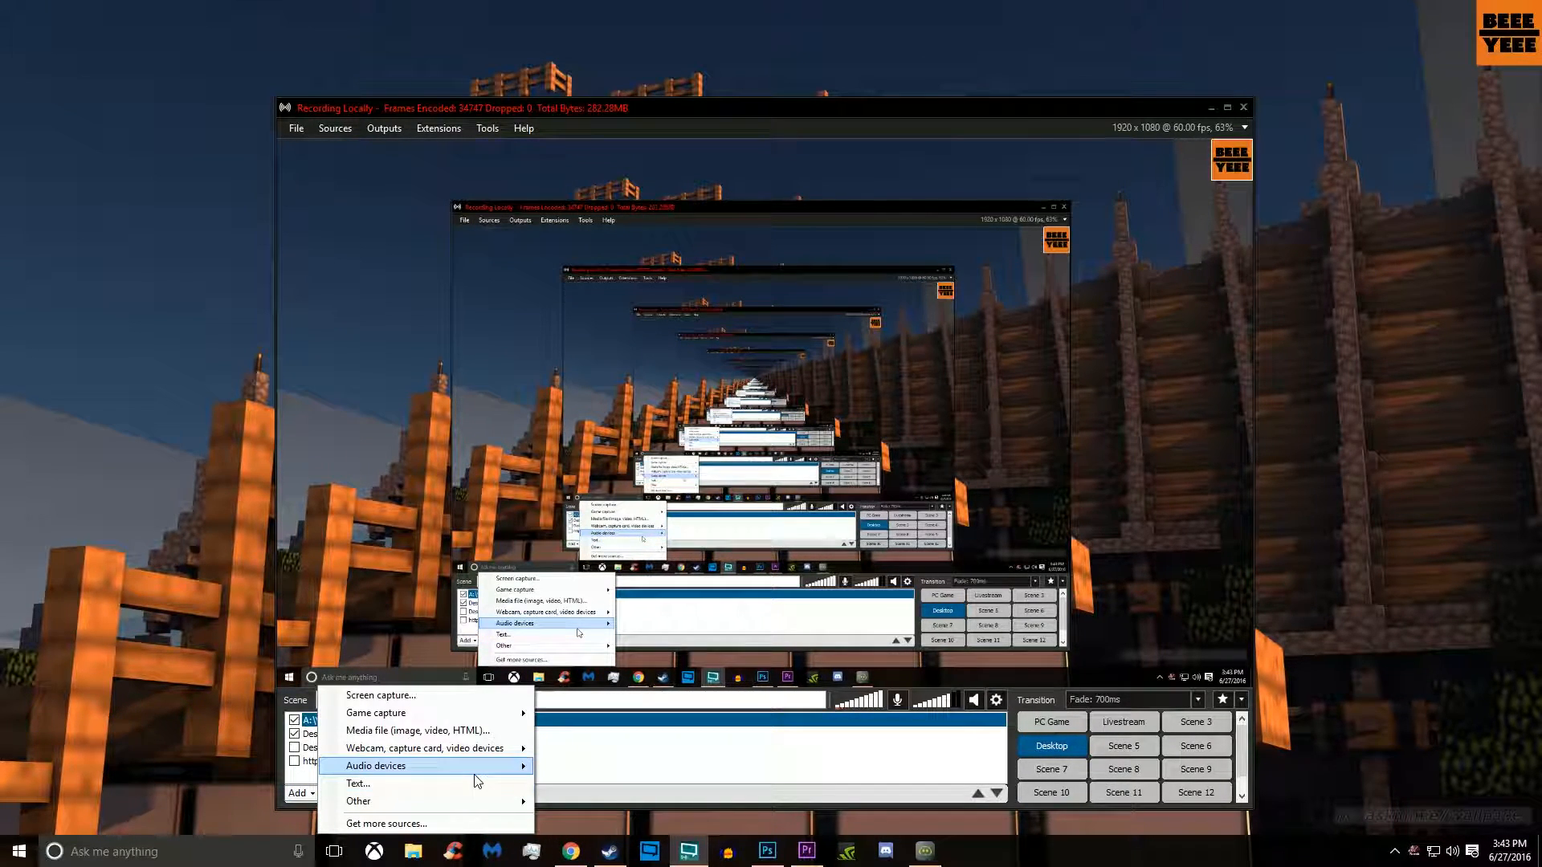
mouse_move(478, 780)
mouse_move(482, 748)
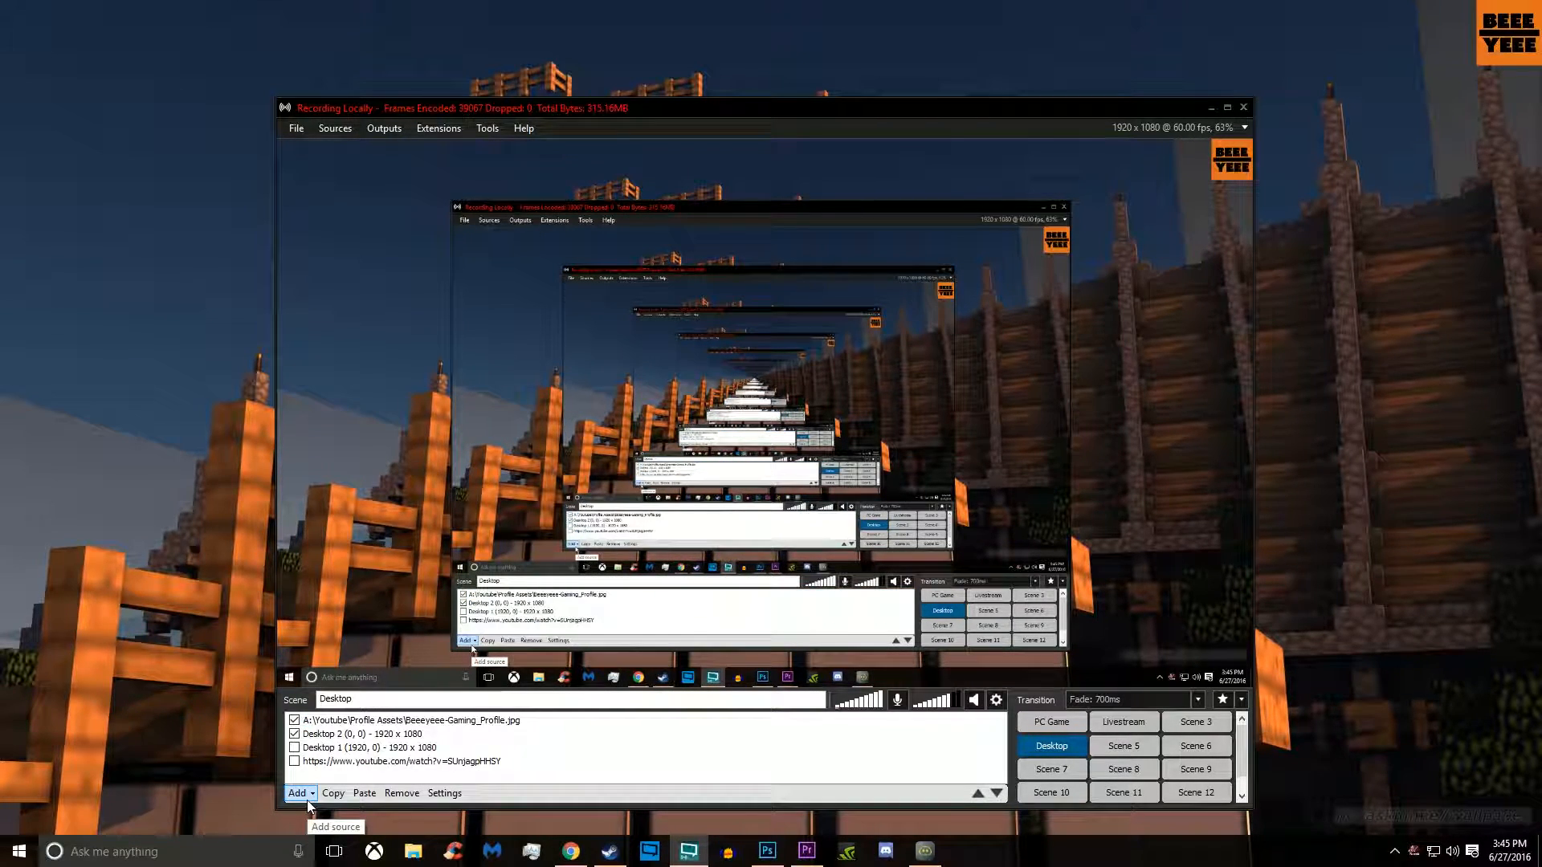
Add a Twitch Chat Viewer via HTML 5 - Beta source and reshape it into a tall panel at the preview's lower left
click(307, 798)
mouse_move(481, 713)
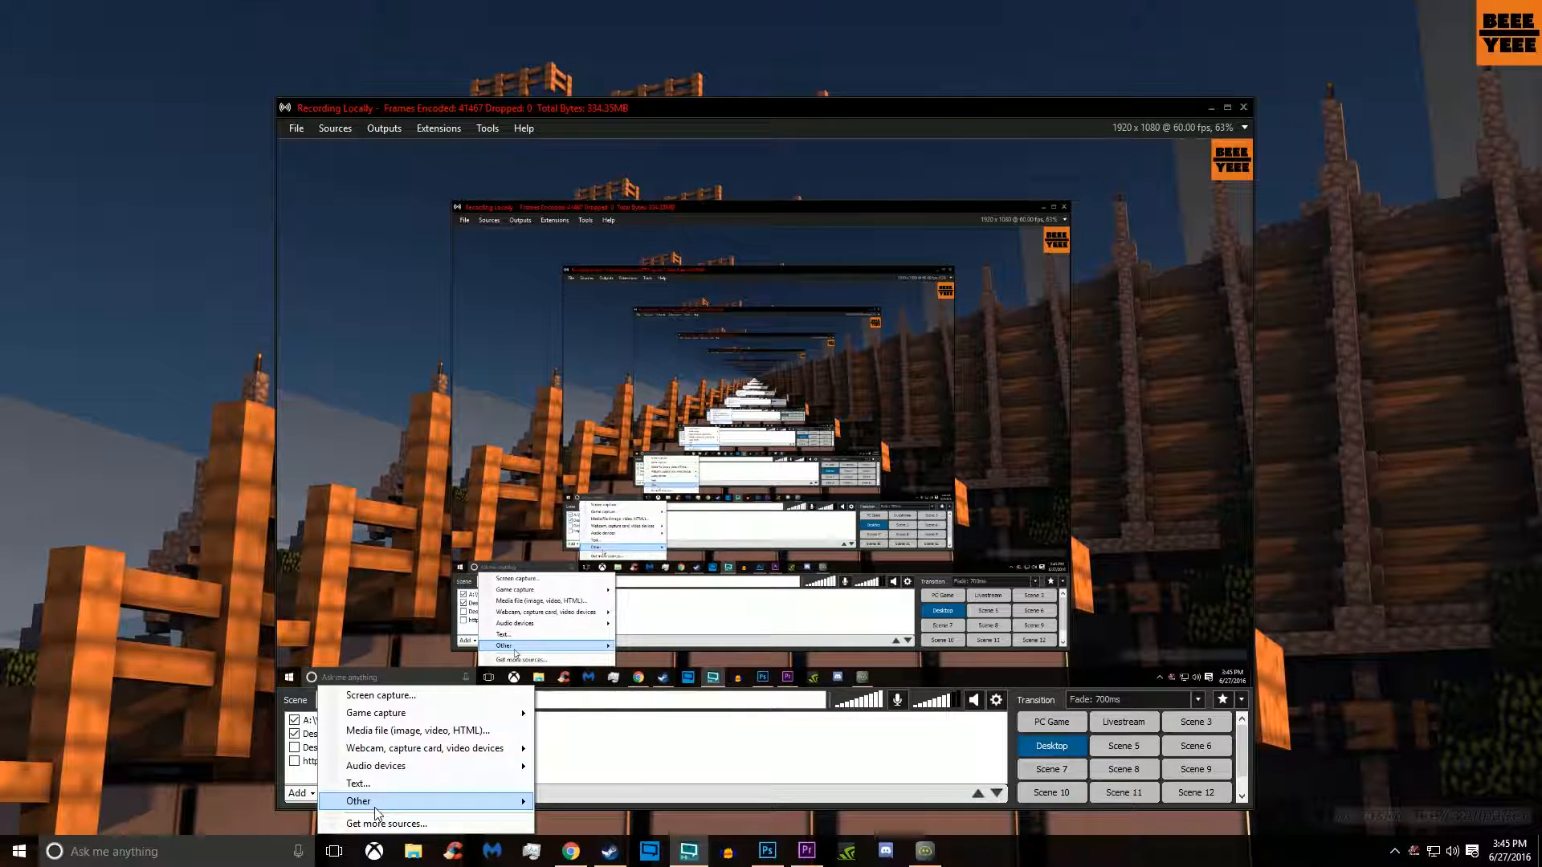
mouse_move(375, 805)
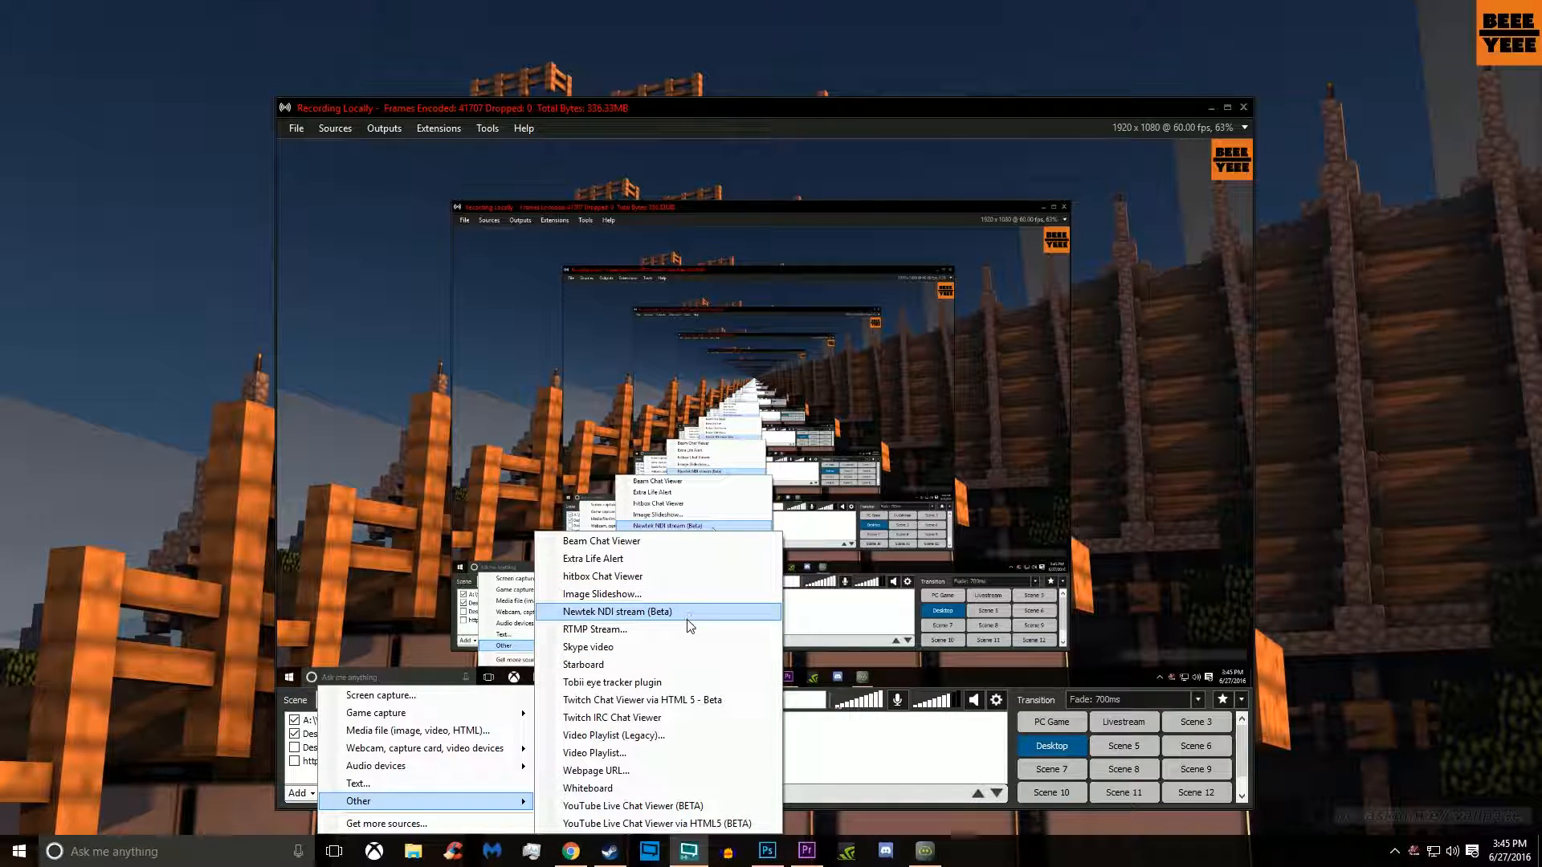
click(715, 700)
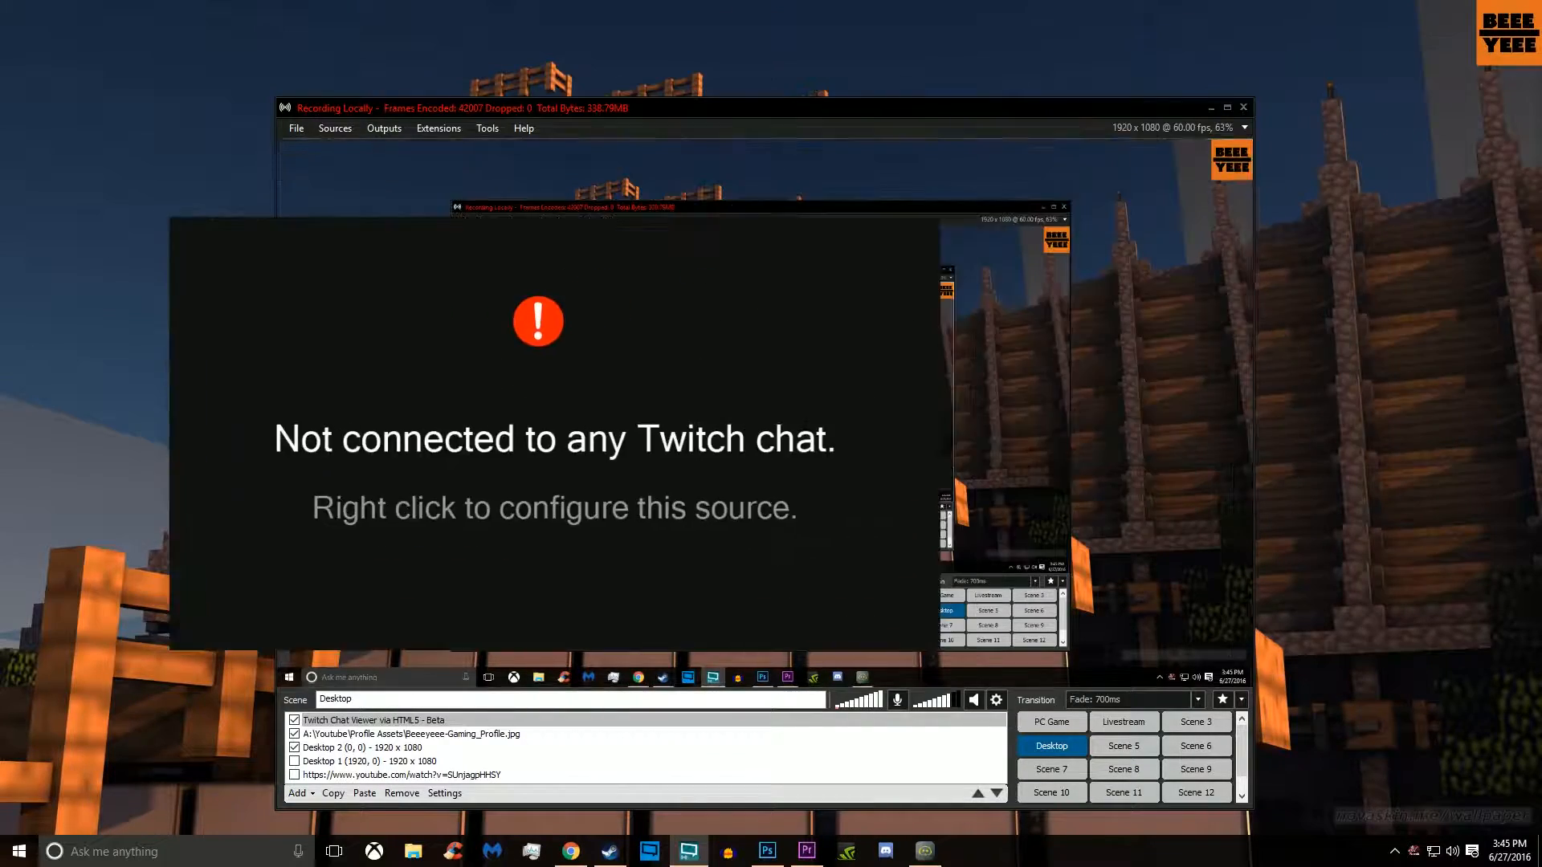
drag(628, 414, 520, 370)
drag(763, 505, 642, 678)
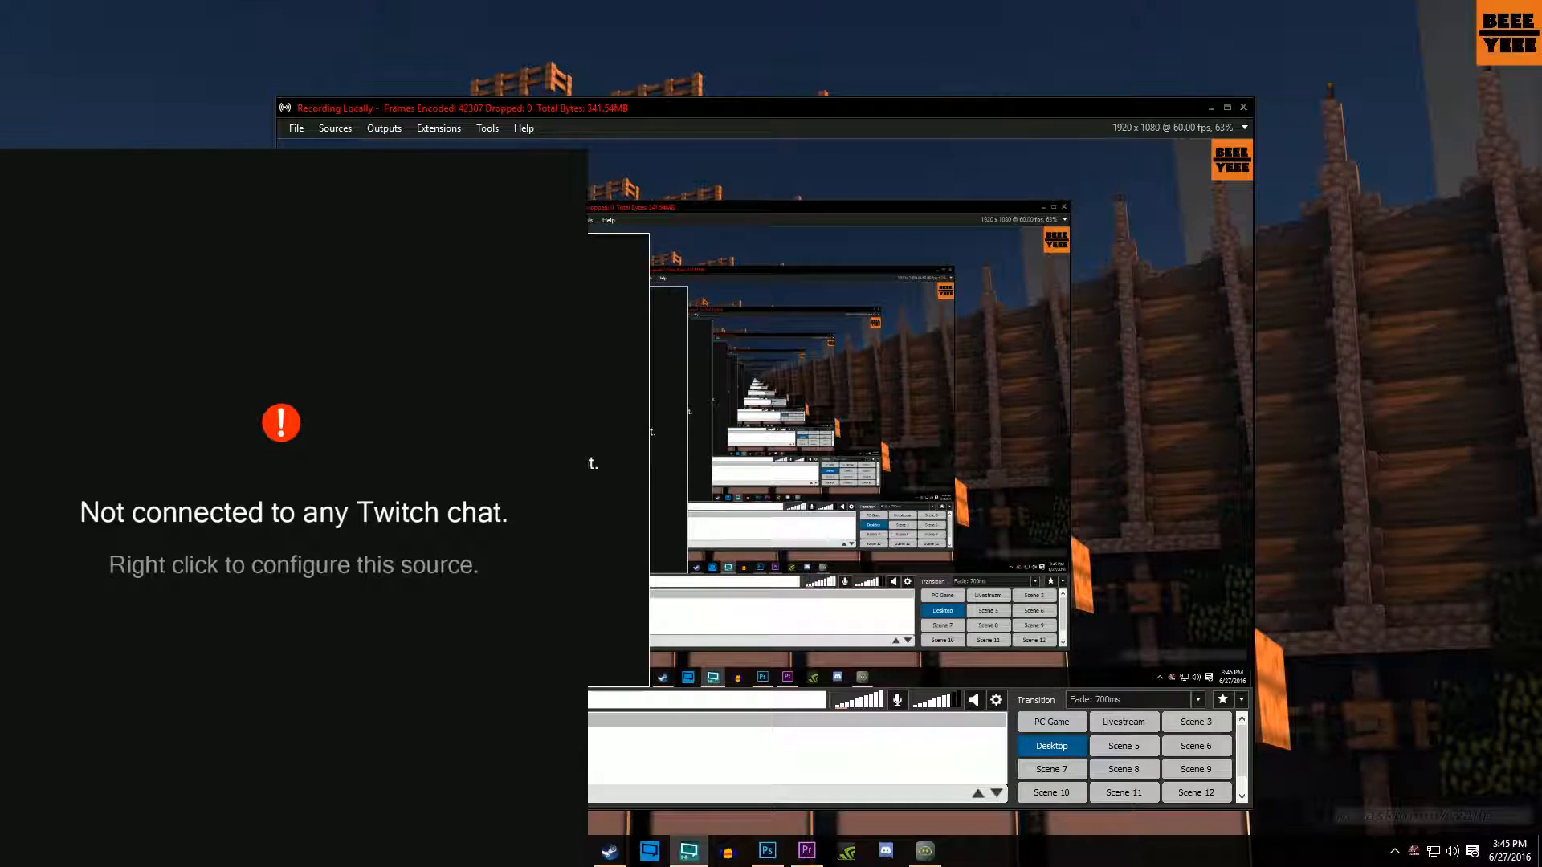
Remove the Twitch chat viewer source from the Desktop scene
right_click(497, 719)
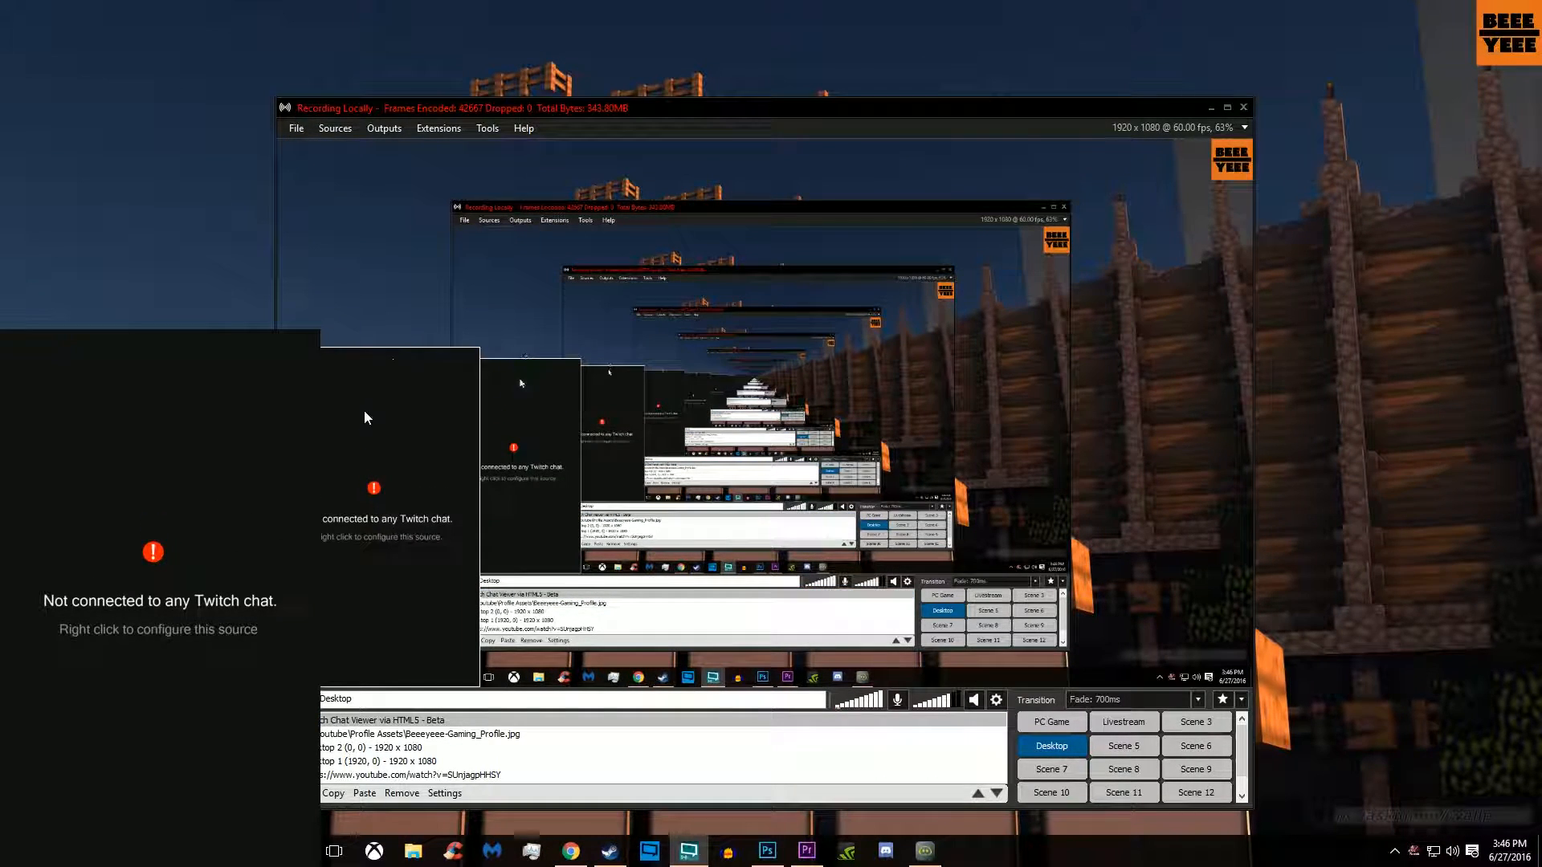
click(417, 431)
click(403, 554)
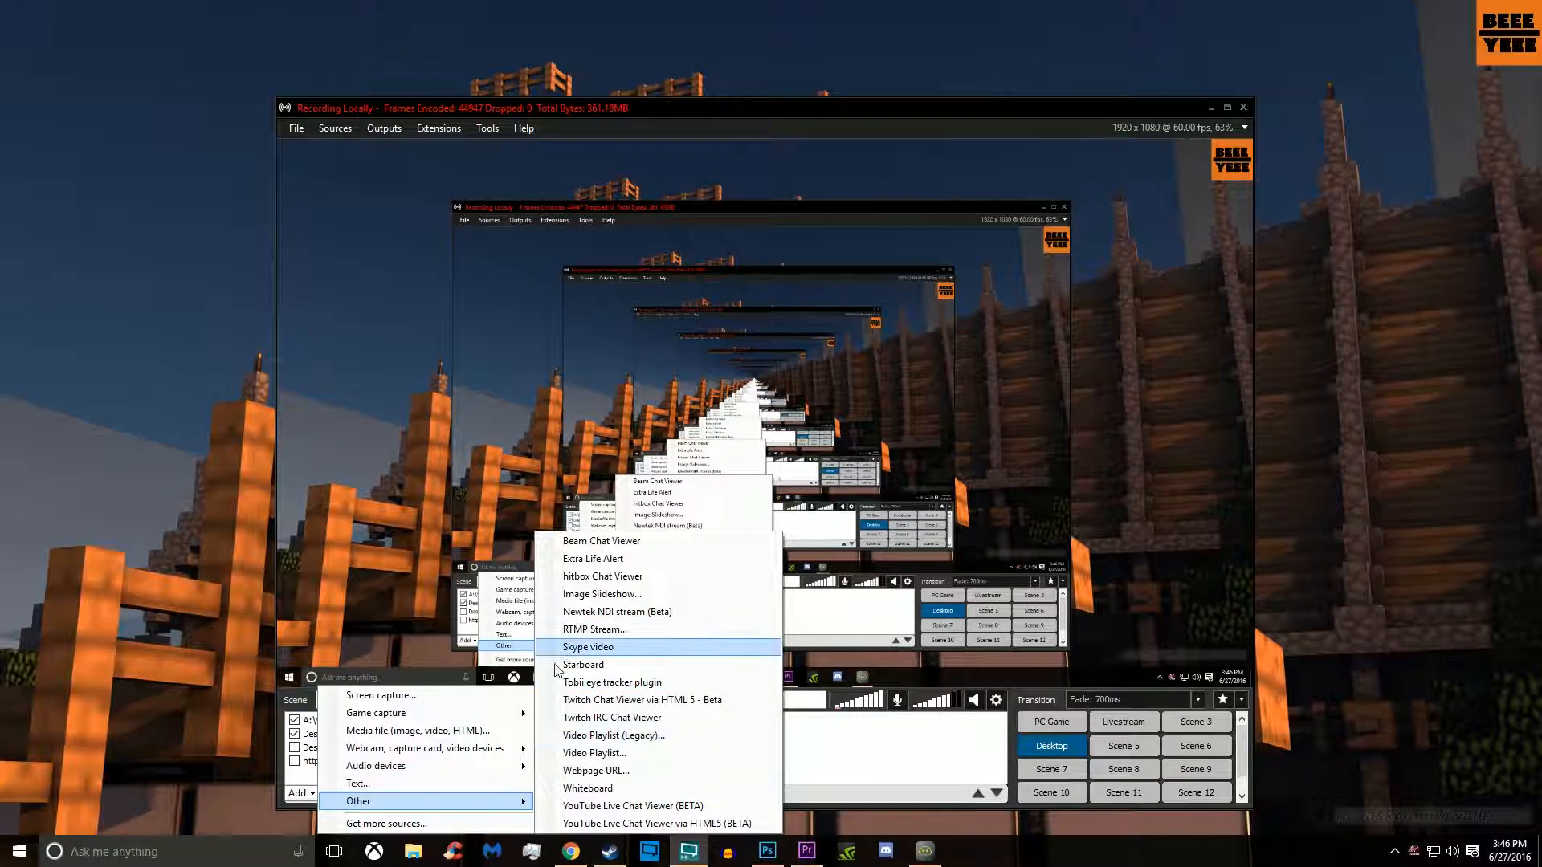
Enlarge the Beeeyeee-Gaming_Profile image to about 553 × 553 pixels and place it in the right half of the preview
click(831, 745)
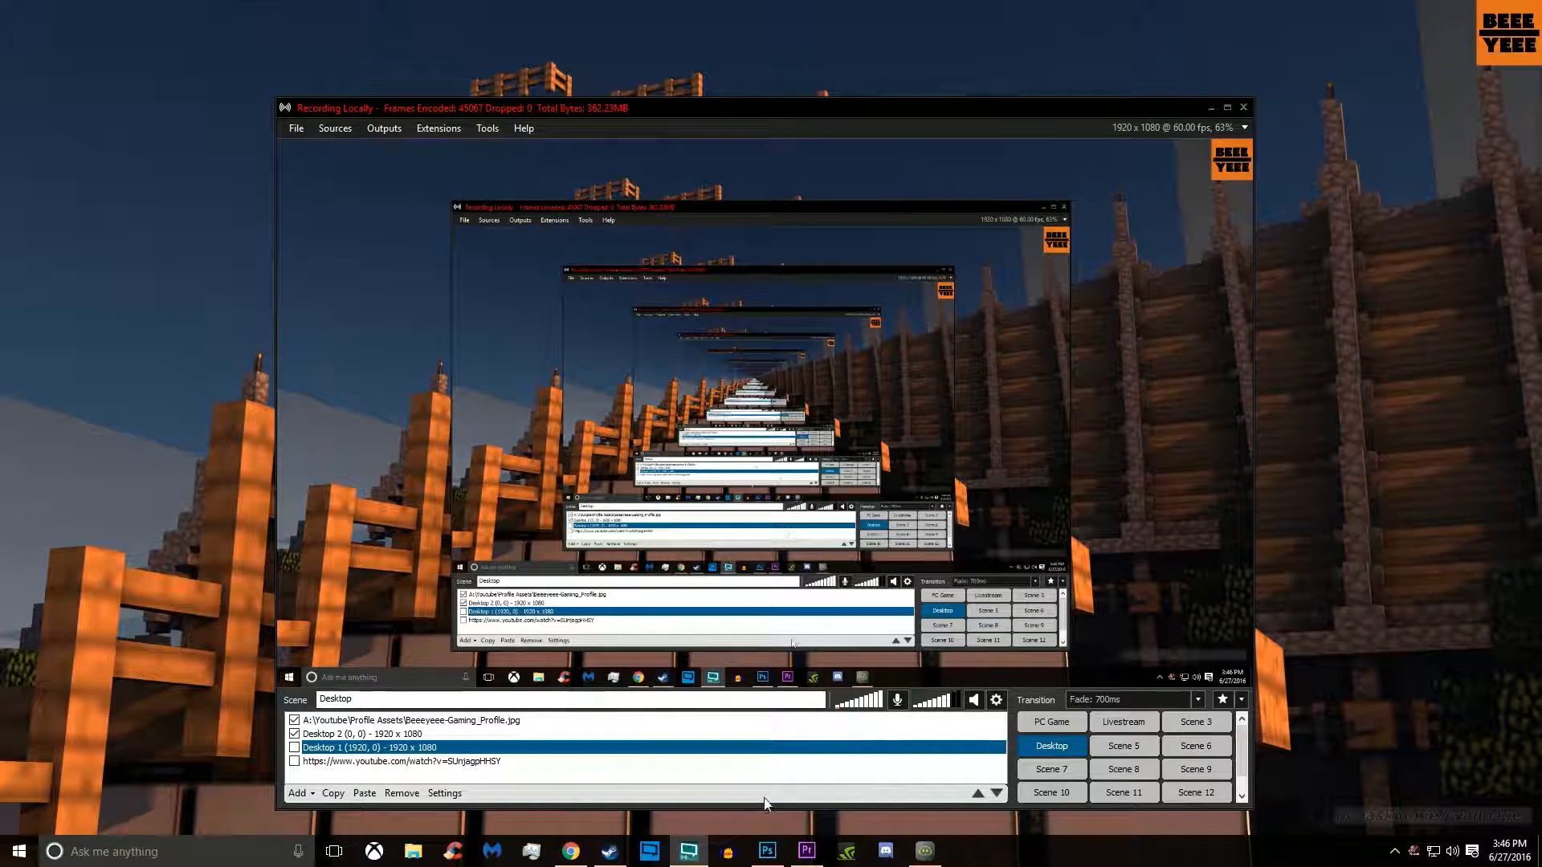
click(338, 721)
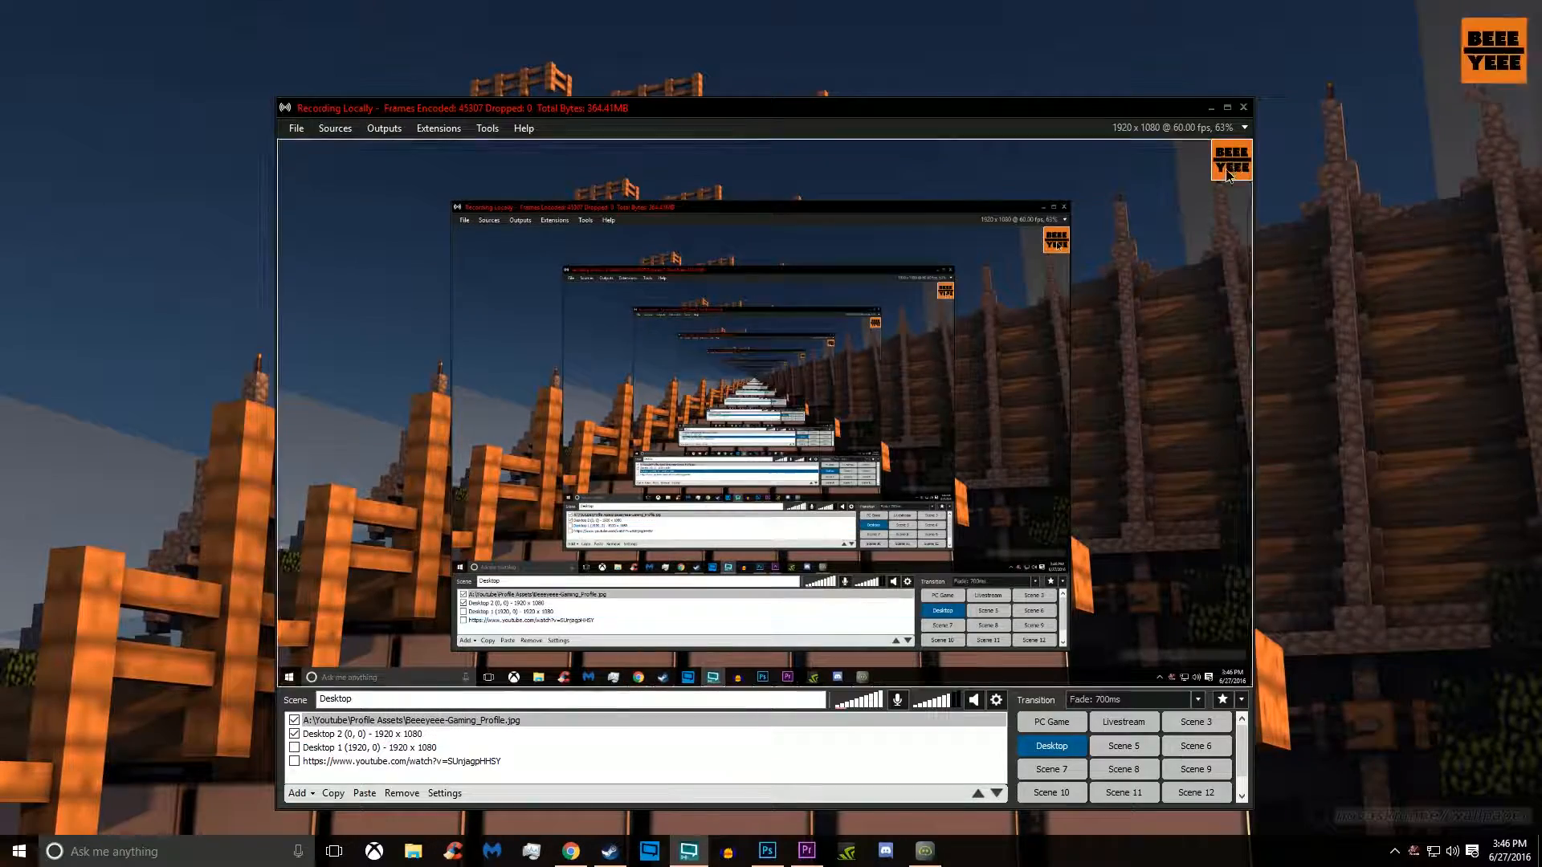
drag(671, 434, 431, 675)
drag(483, 612, 676, 491)
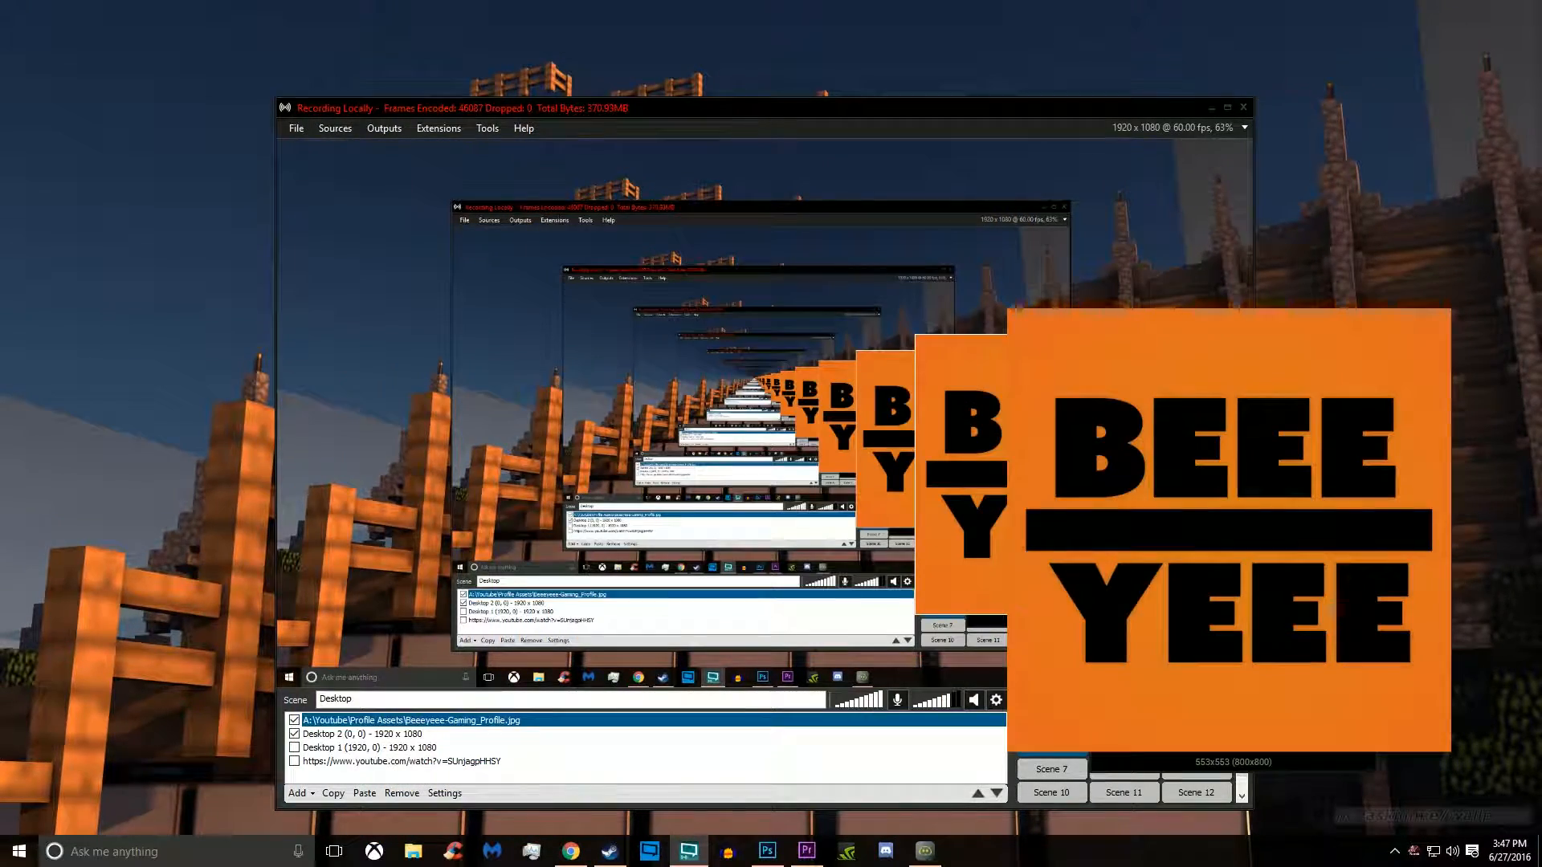
Set the logo image's width to 564 in its layout properties and try out its flip transform
right_click(1053, 408)
drag(1186, 416, 563, 263)
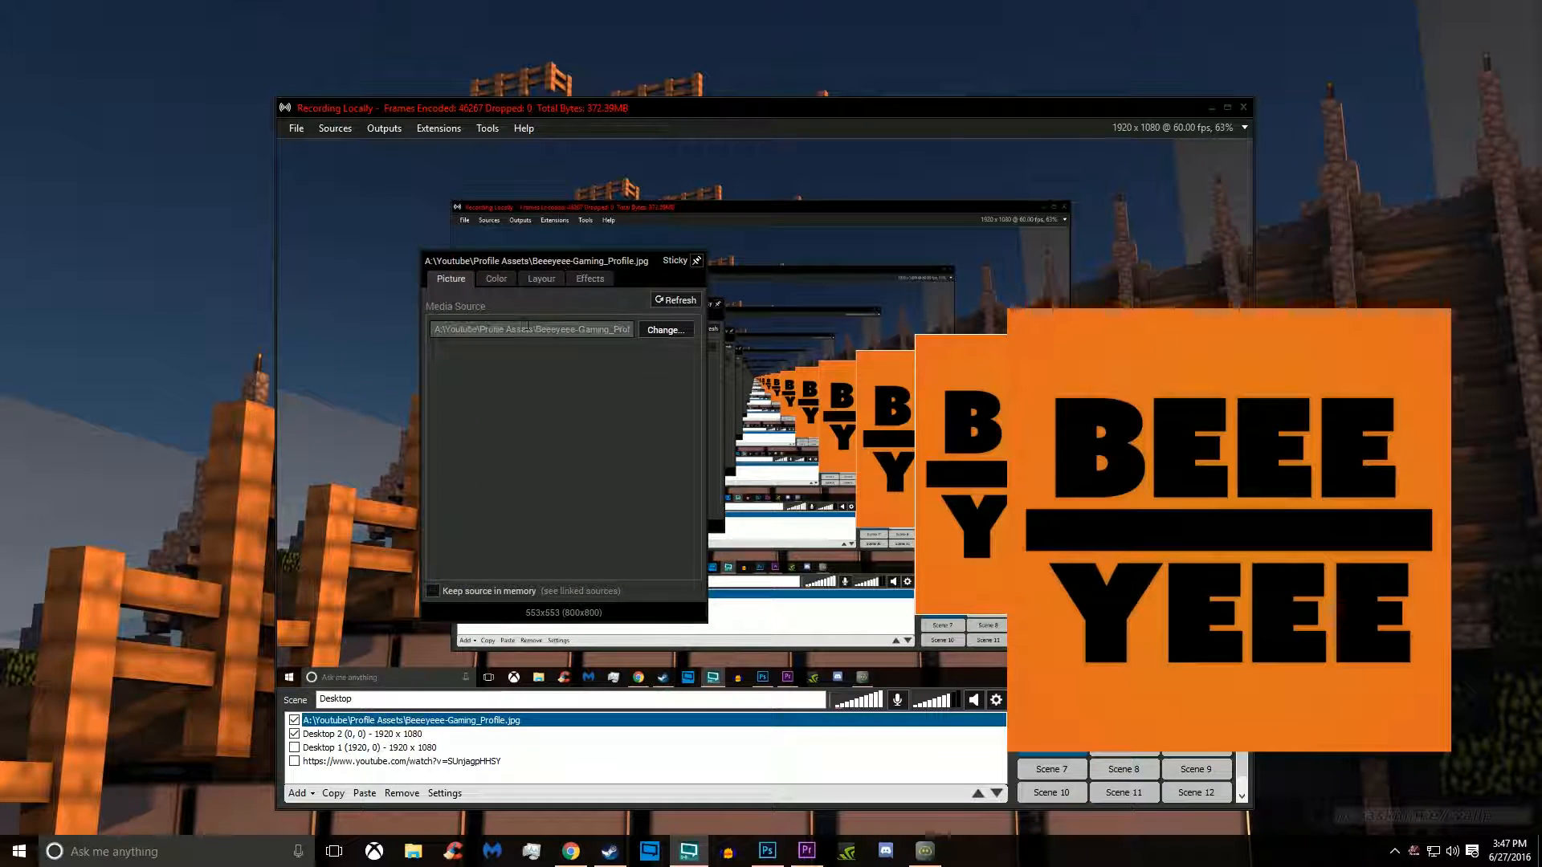
click(498, 281)
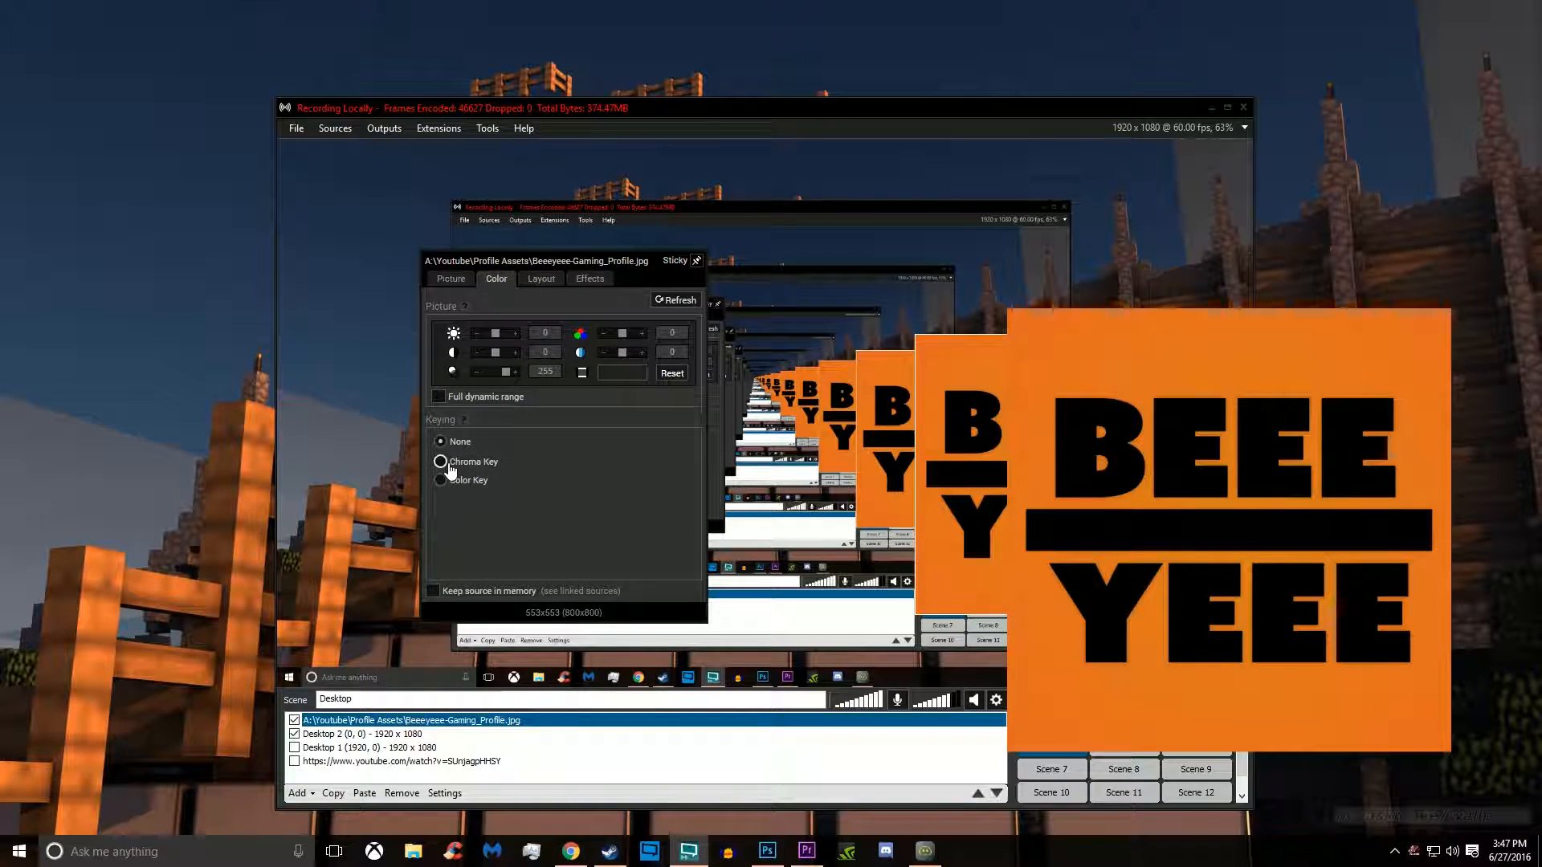
click(543, 281)
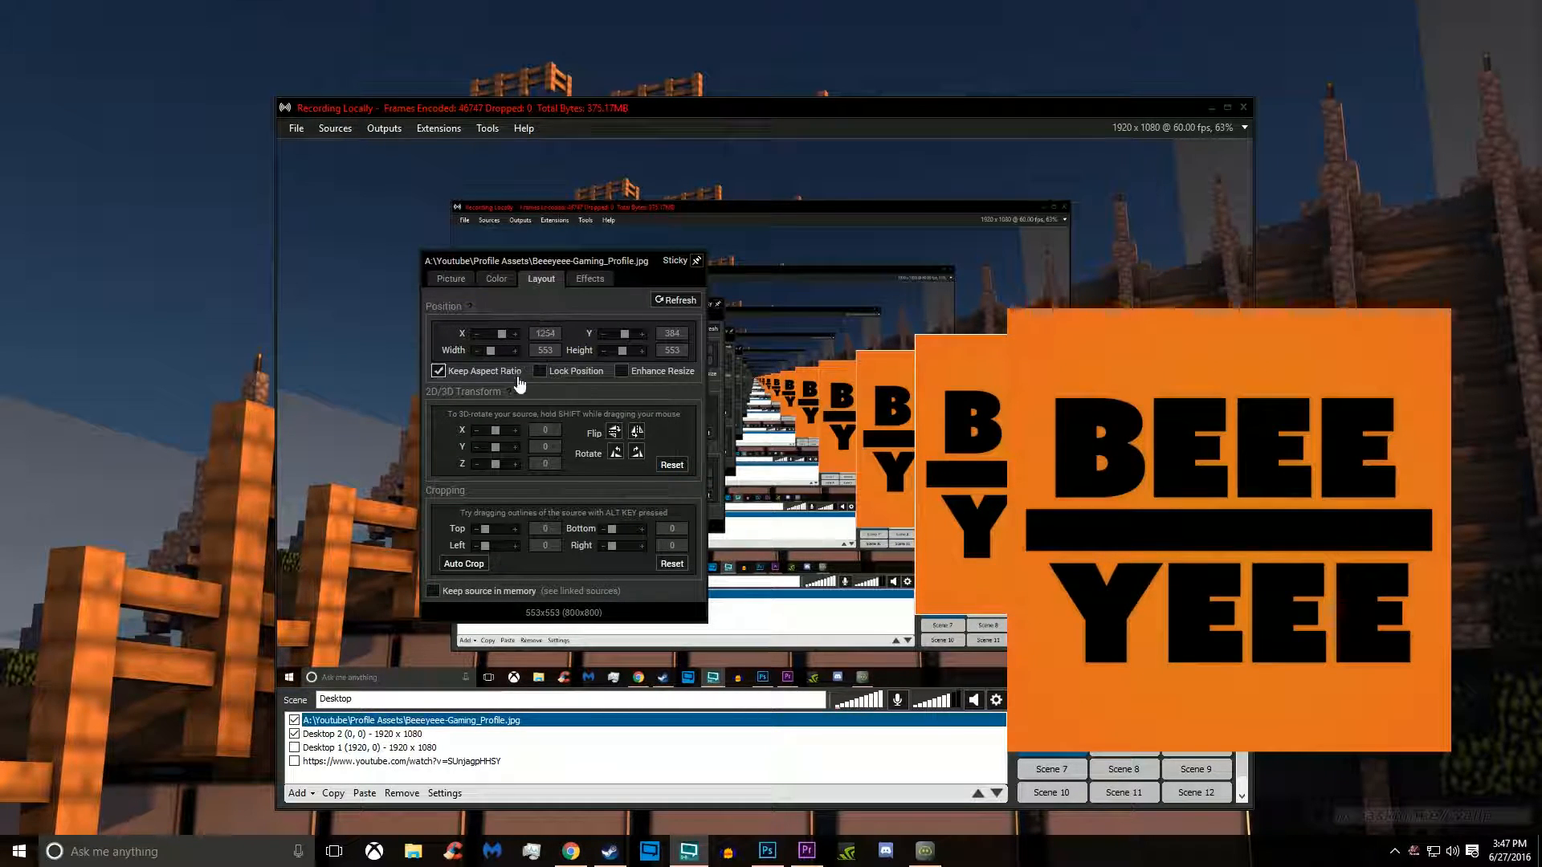
click(515, 351)
click(516, 351)
click(515, 351)
click(516, 350)
click(515, 351)
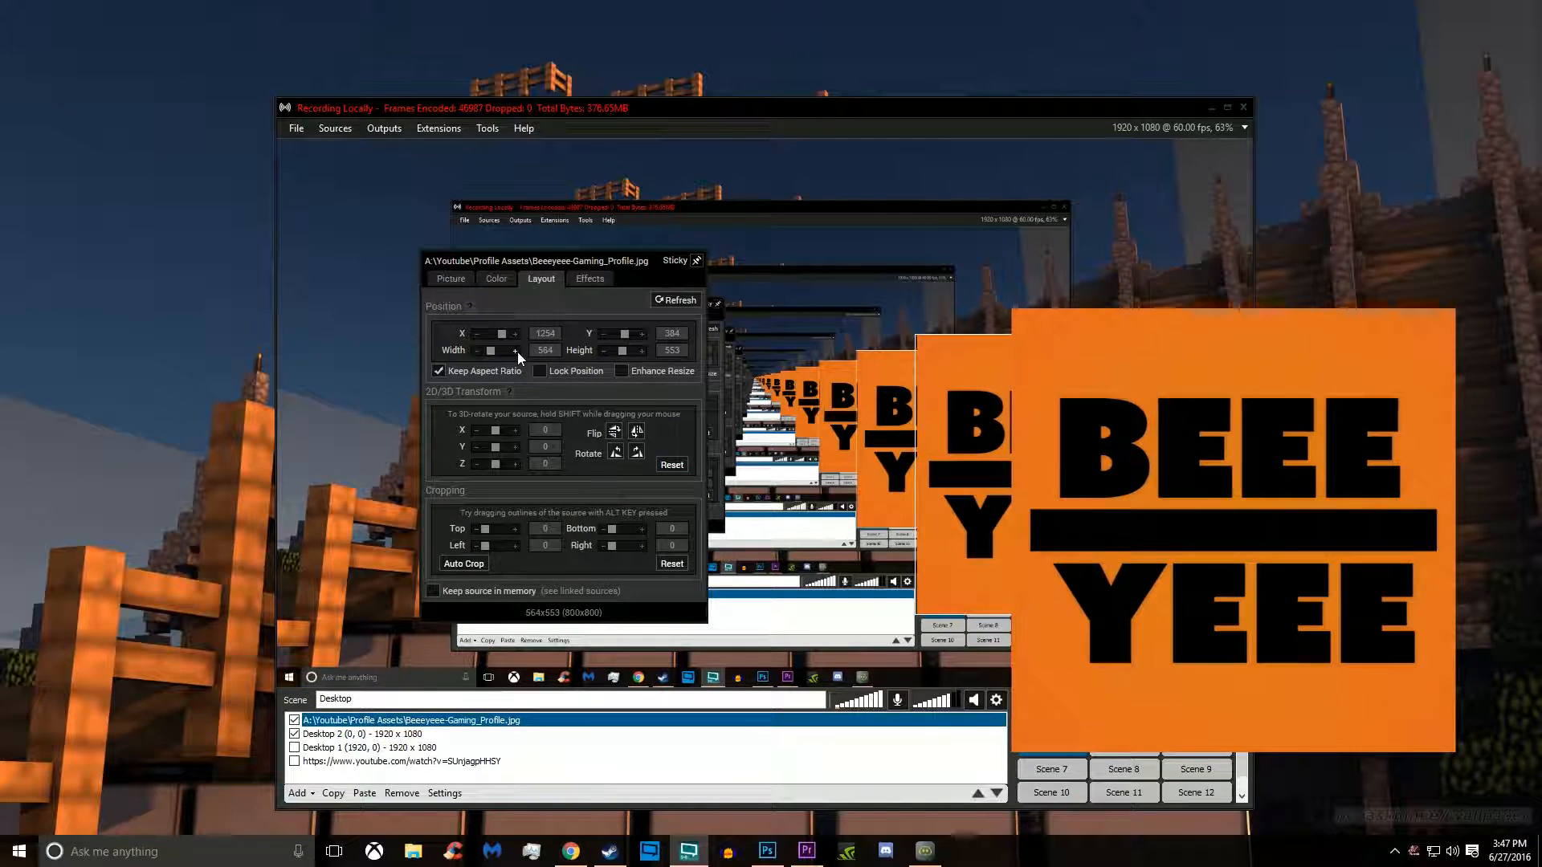
click(615, 434)
click(615, 434)
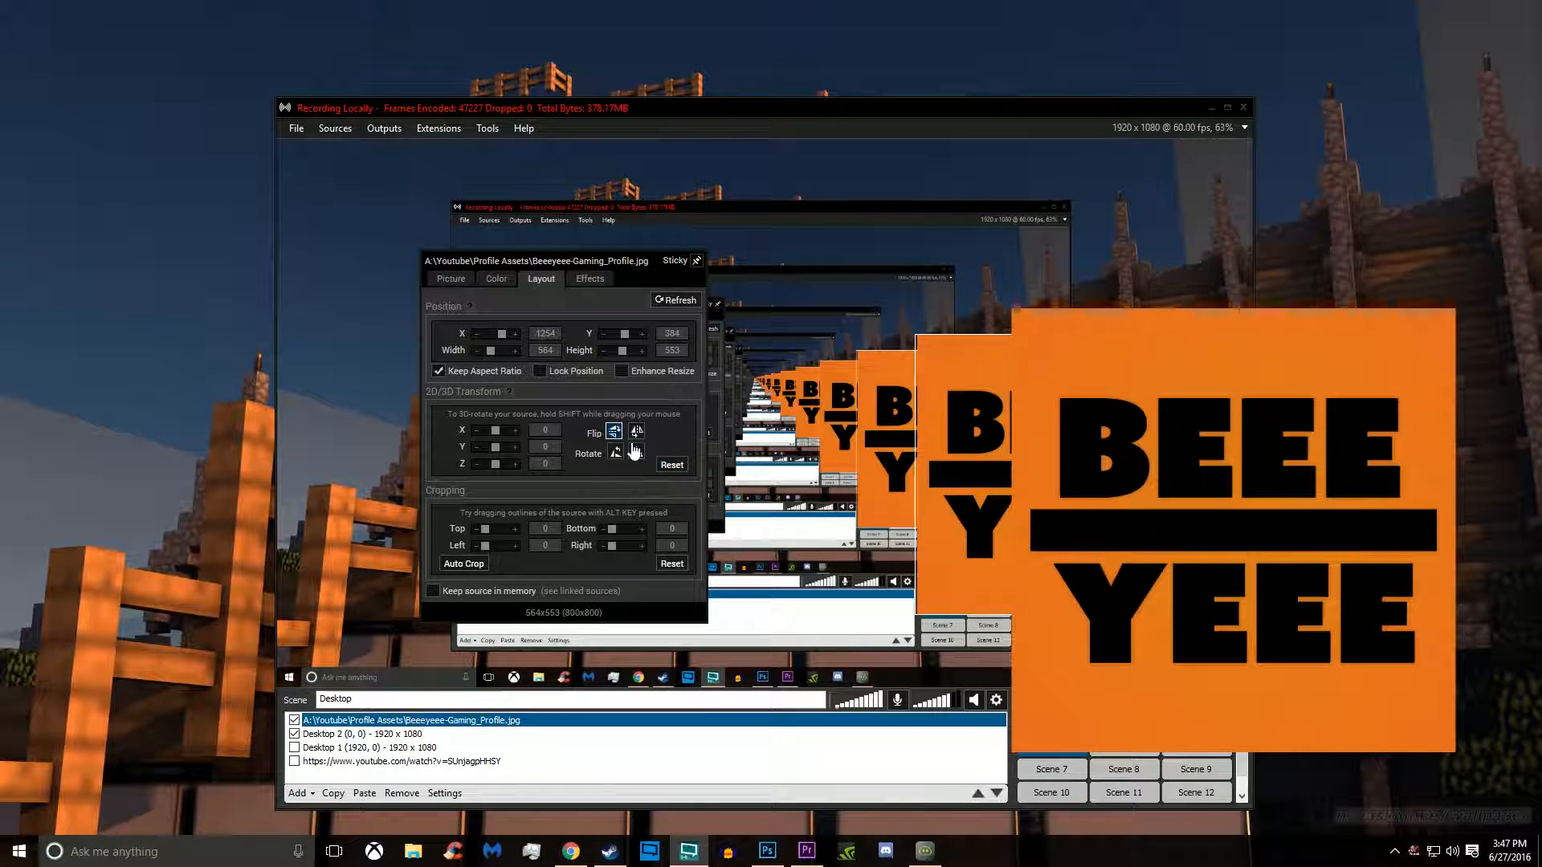
Mask the logo image with a rounded-corner shape using a radius of 25
click(594, 281)
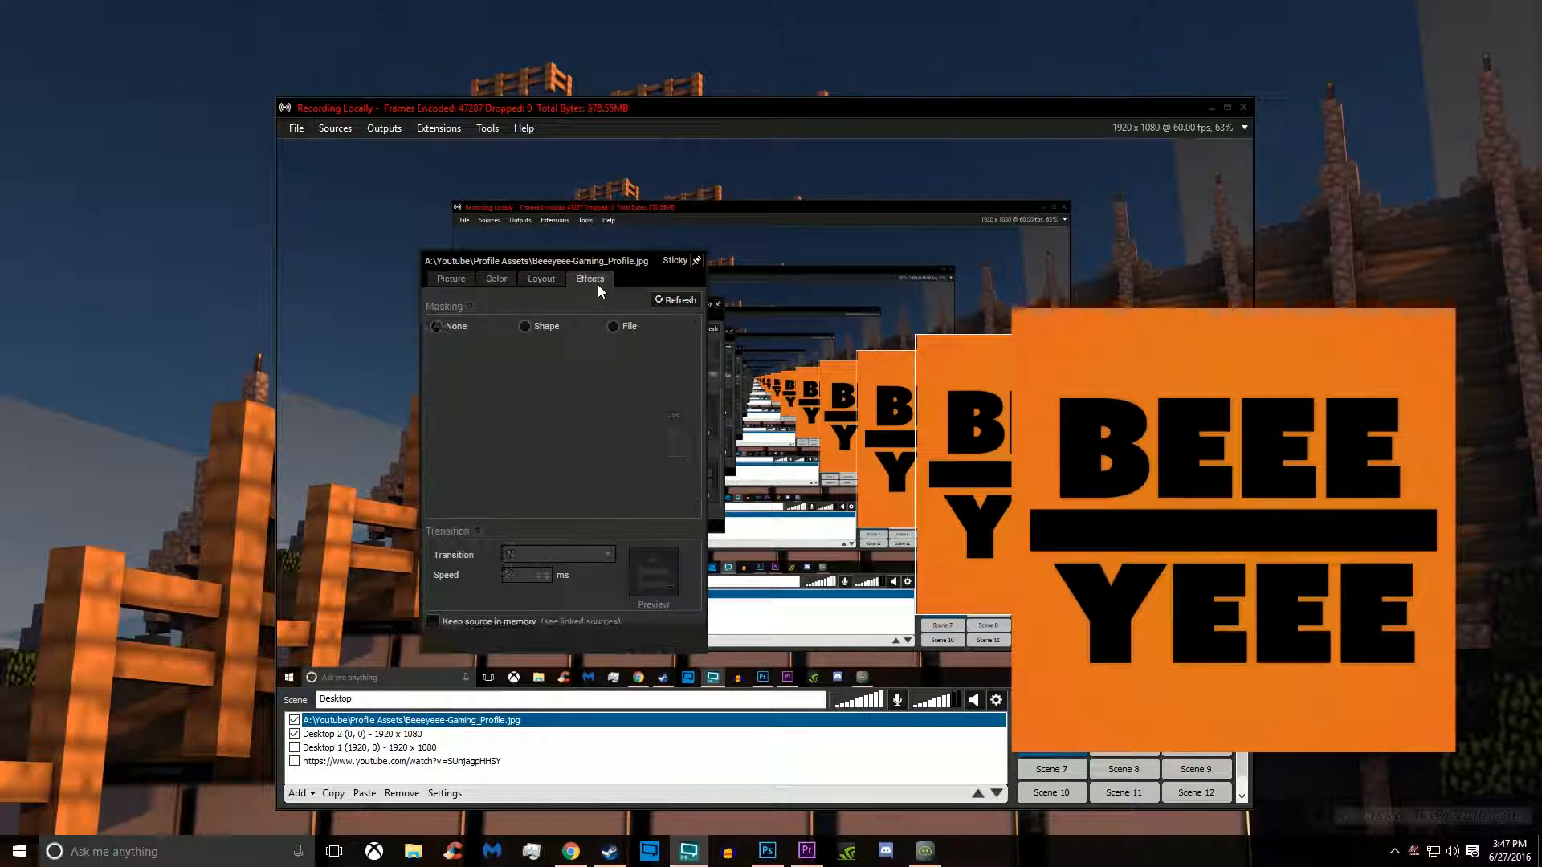
click(525, 327)
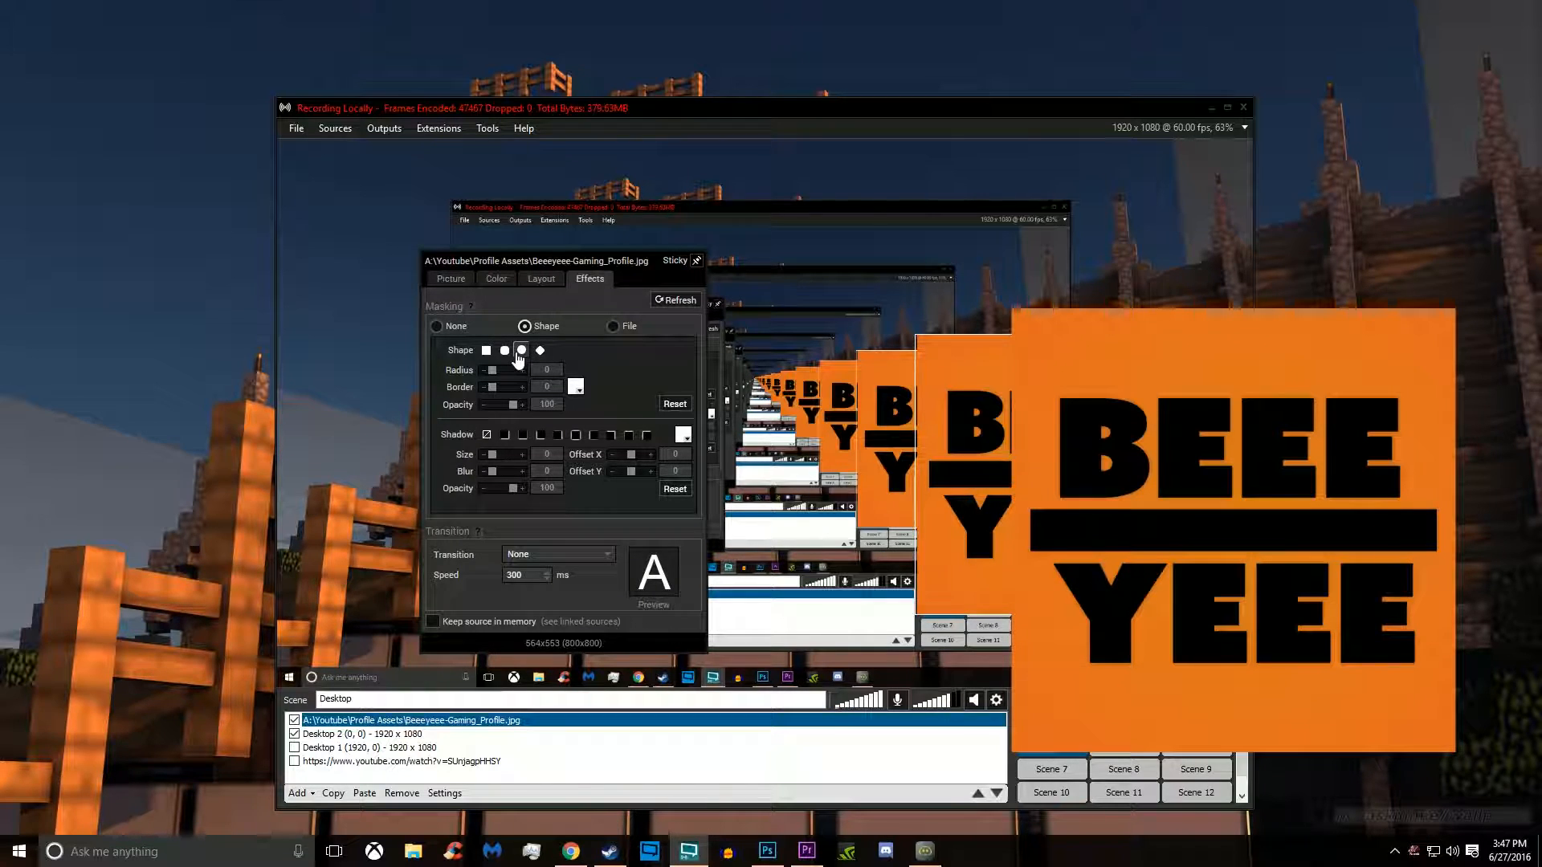
click(521, 351)
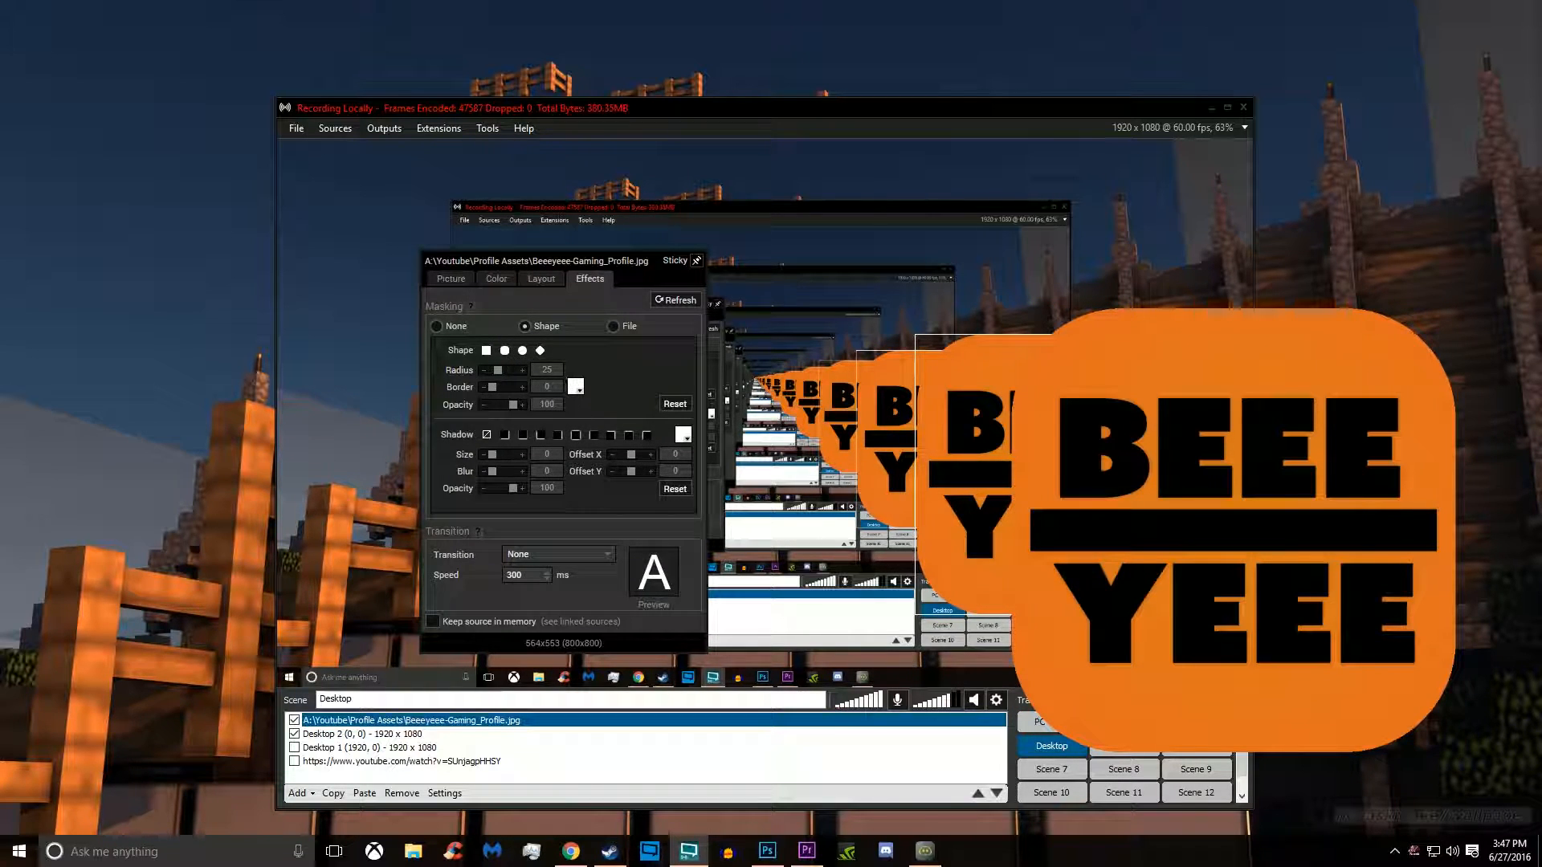
Give the masked logo a border of 4 and colour the border magenta
click(524, 389)
click(524, 389)
click(524, 388)
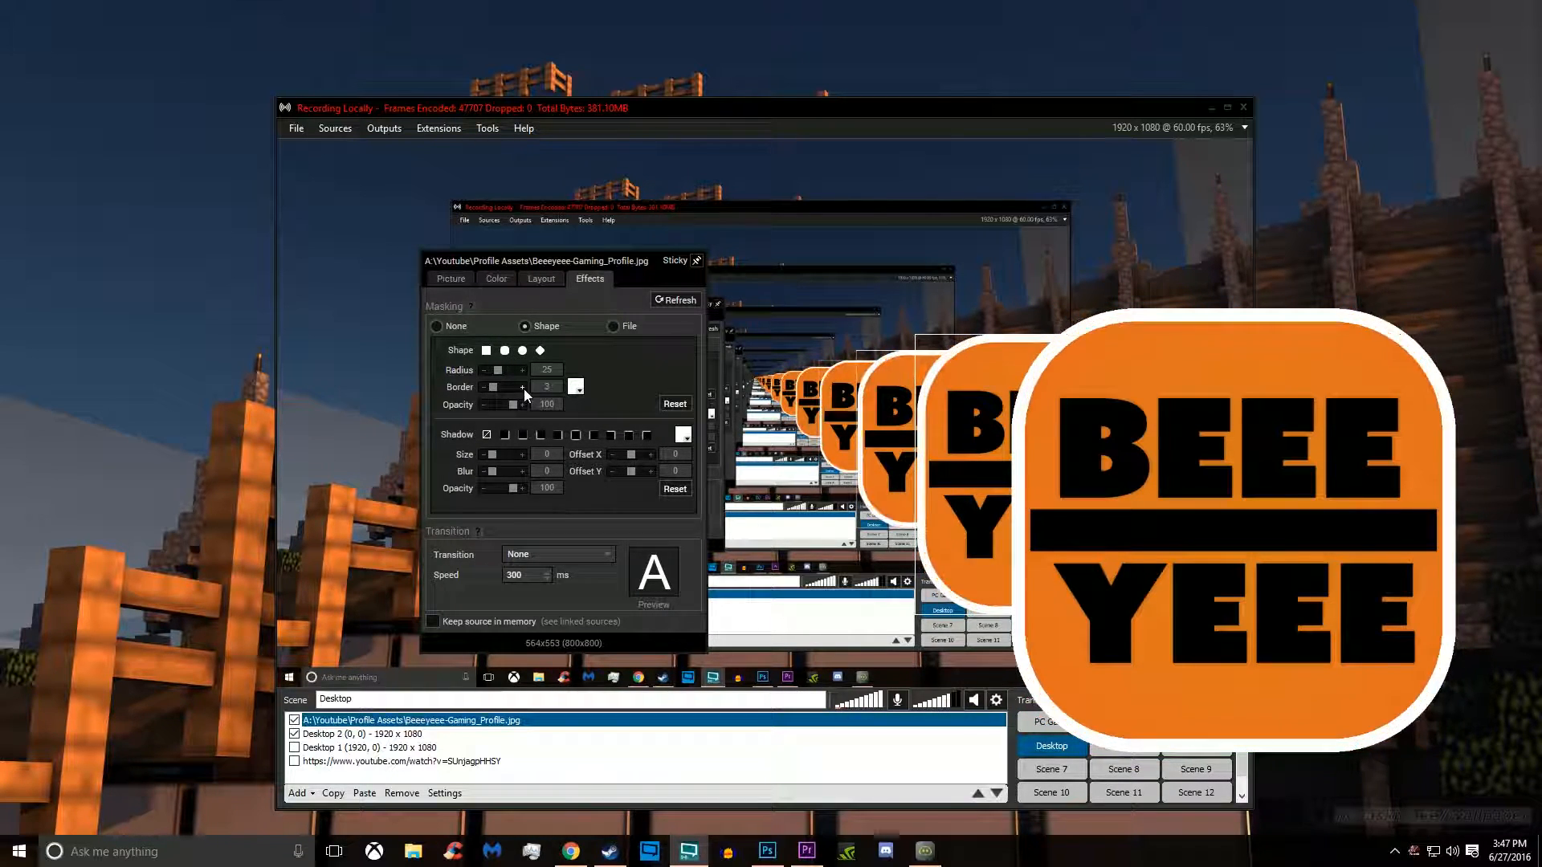
click(575, 388)
click(614, 456)
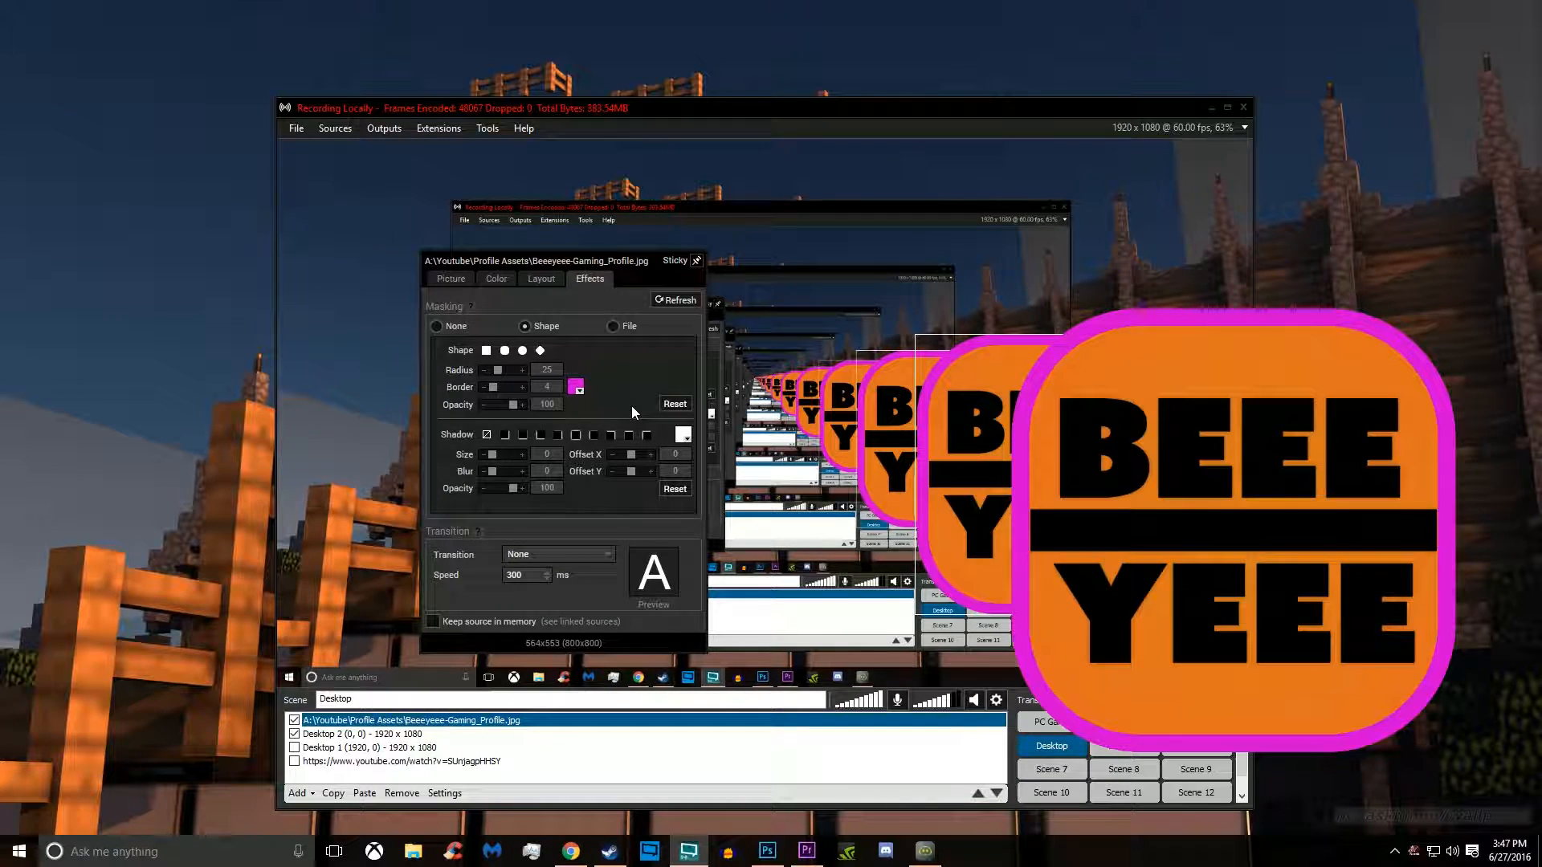
Try a shadow preset on the logo, remove it again and keep the source's transition at None
click(520, 434)
click(537, 434)
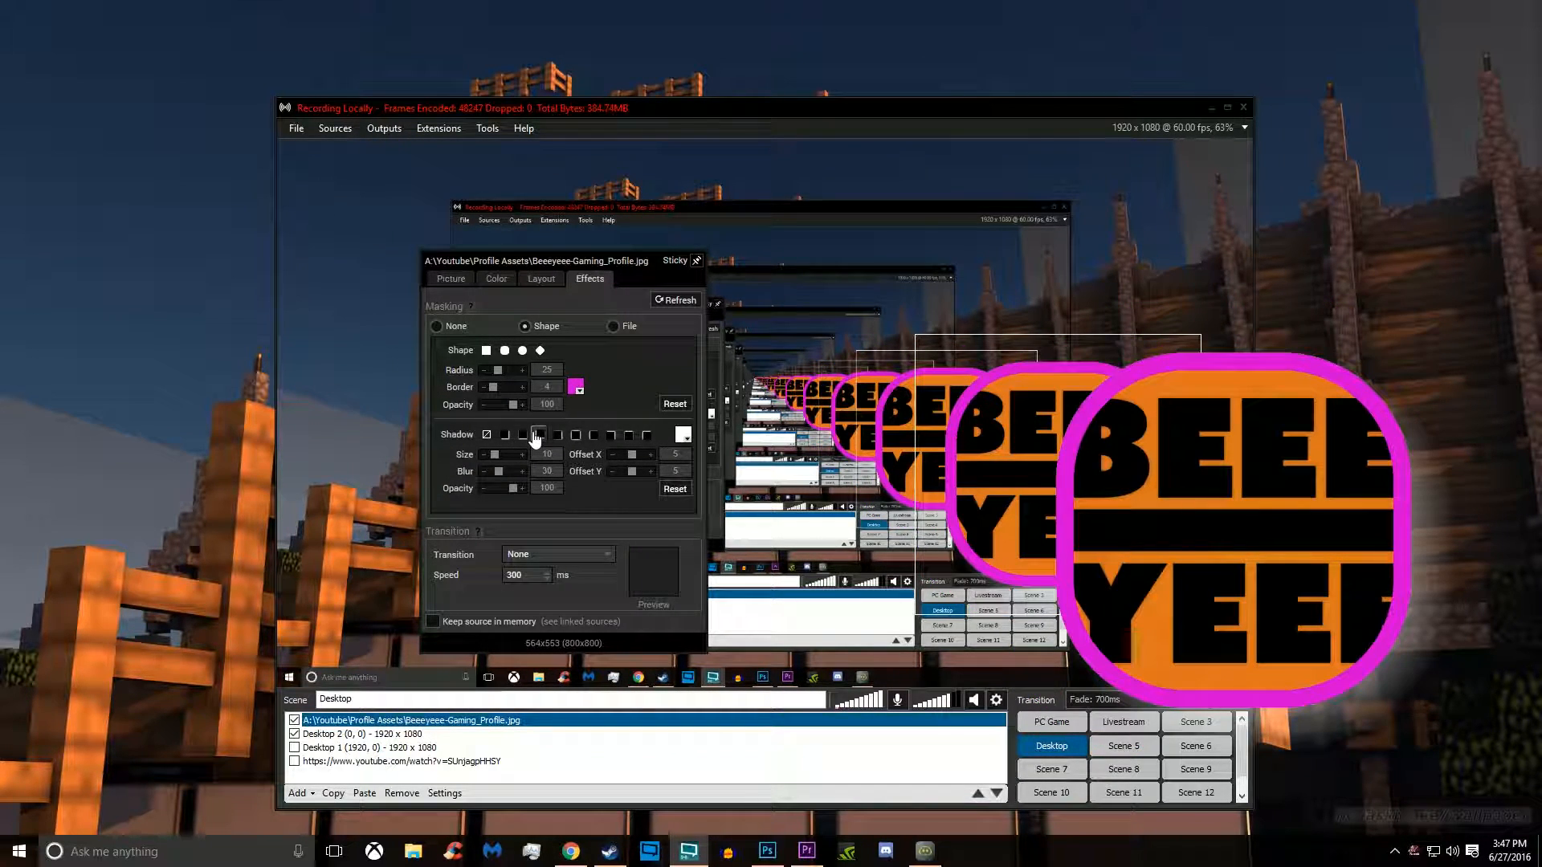
click(487, 434)
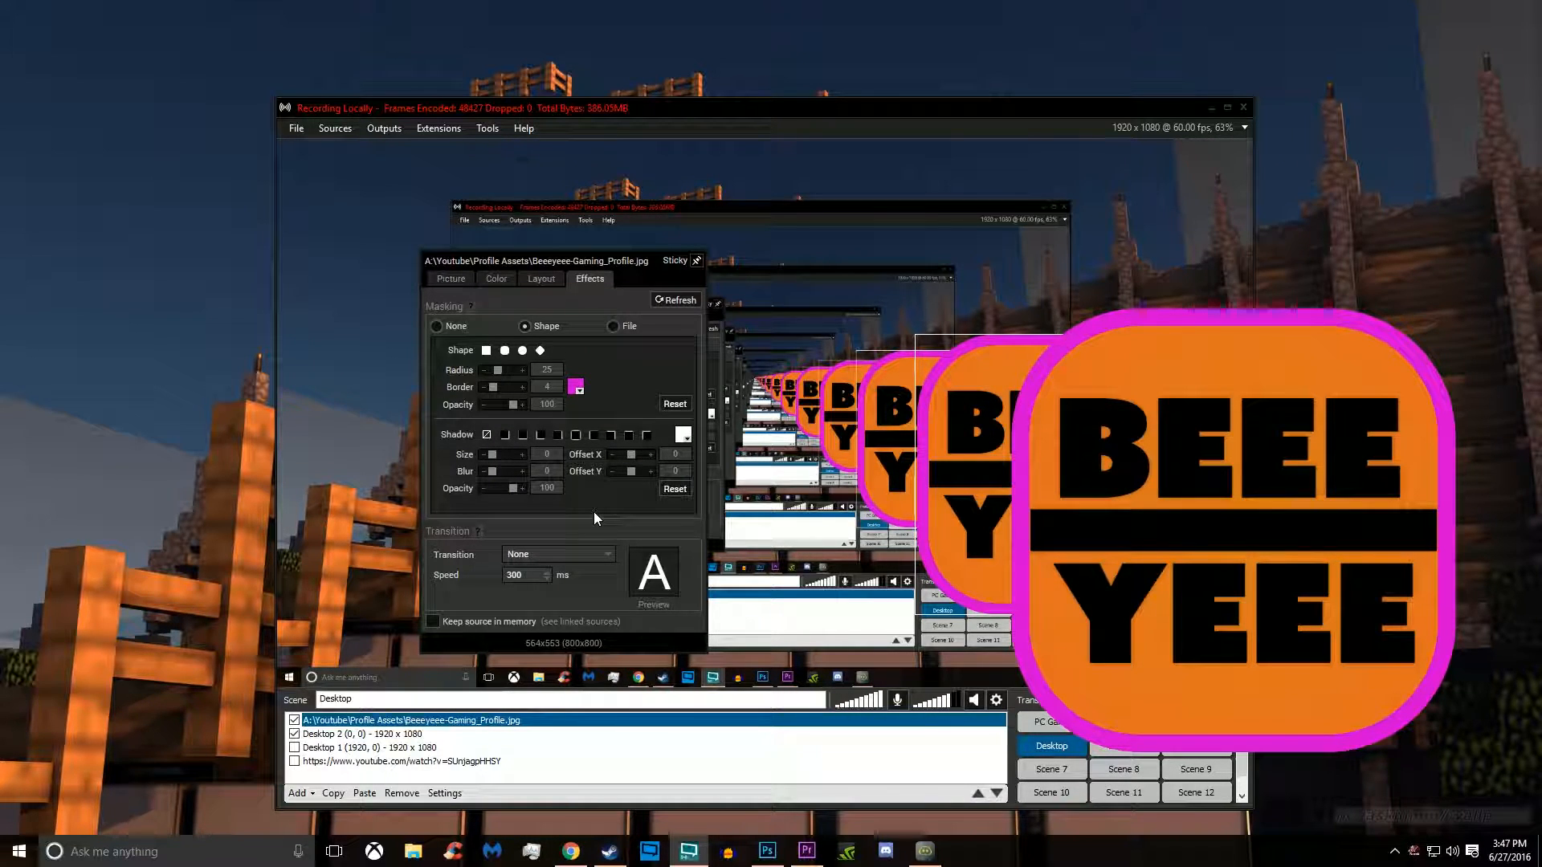
click(564, 556)
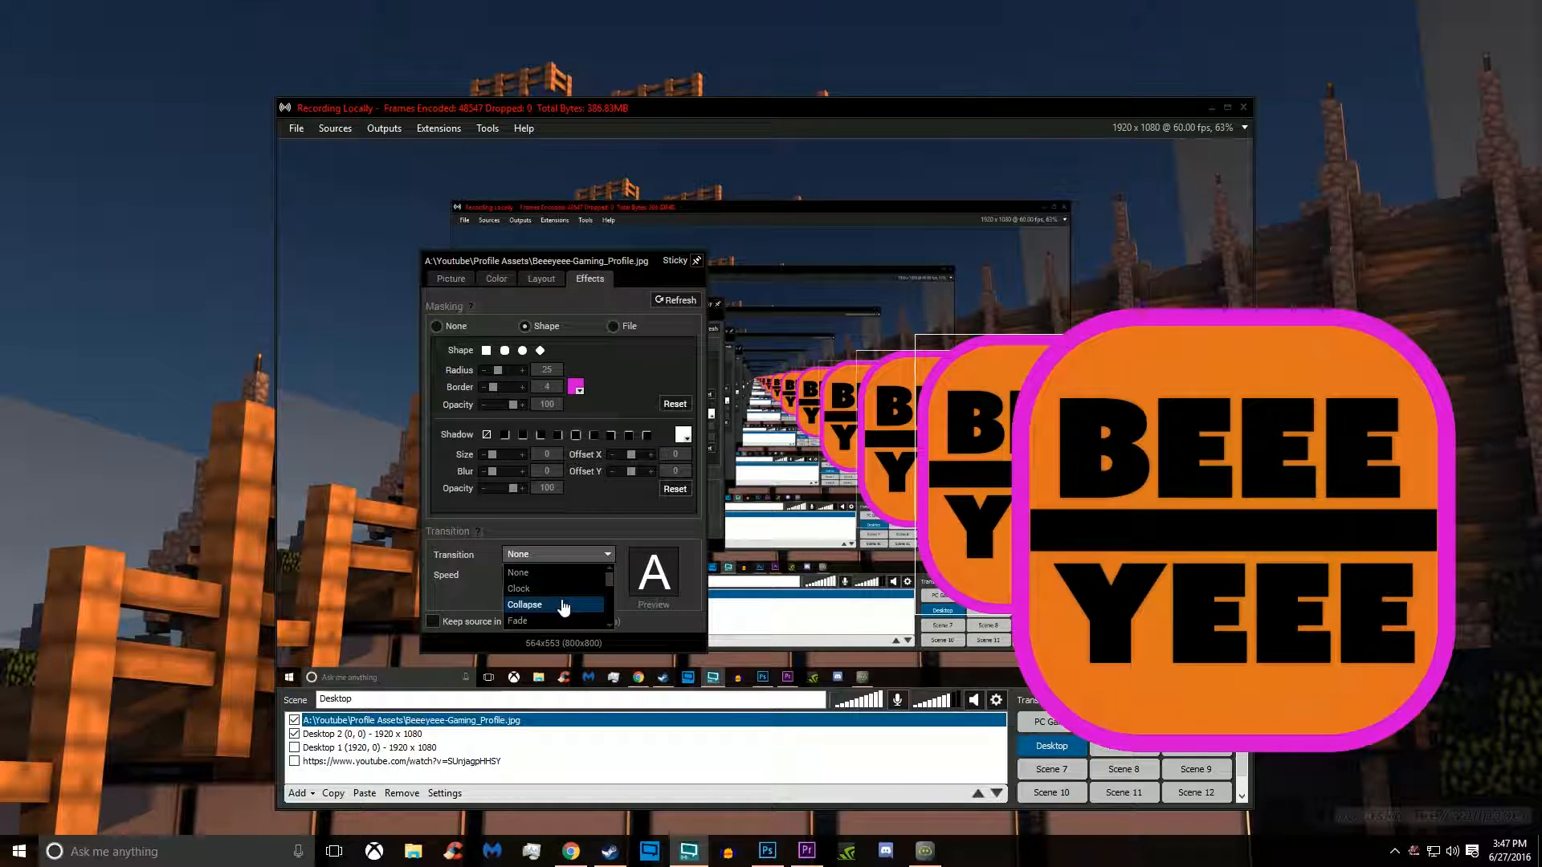
click(554, 572)
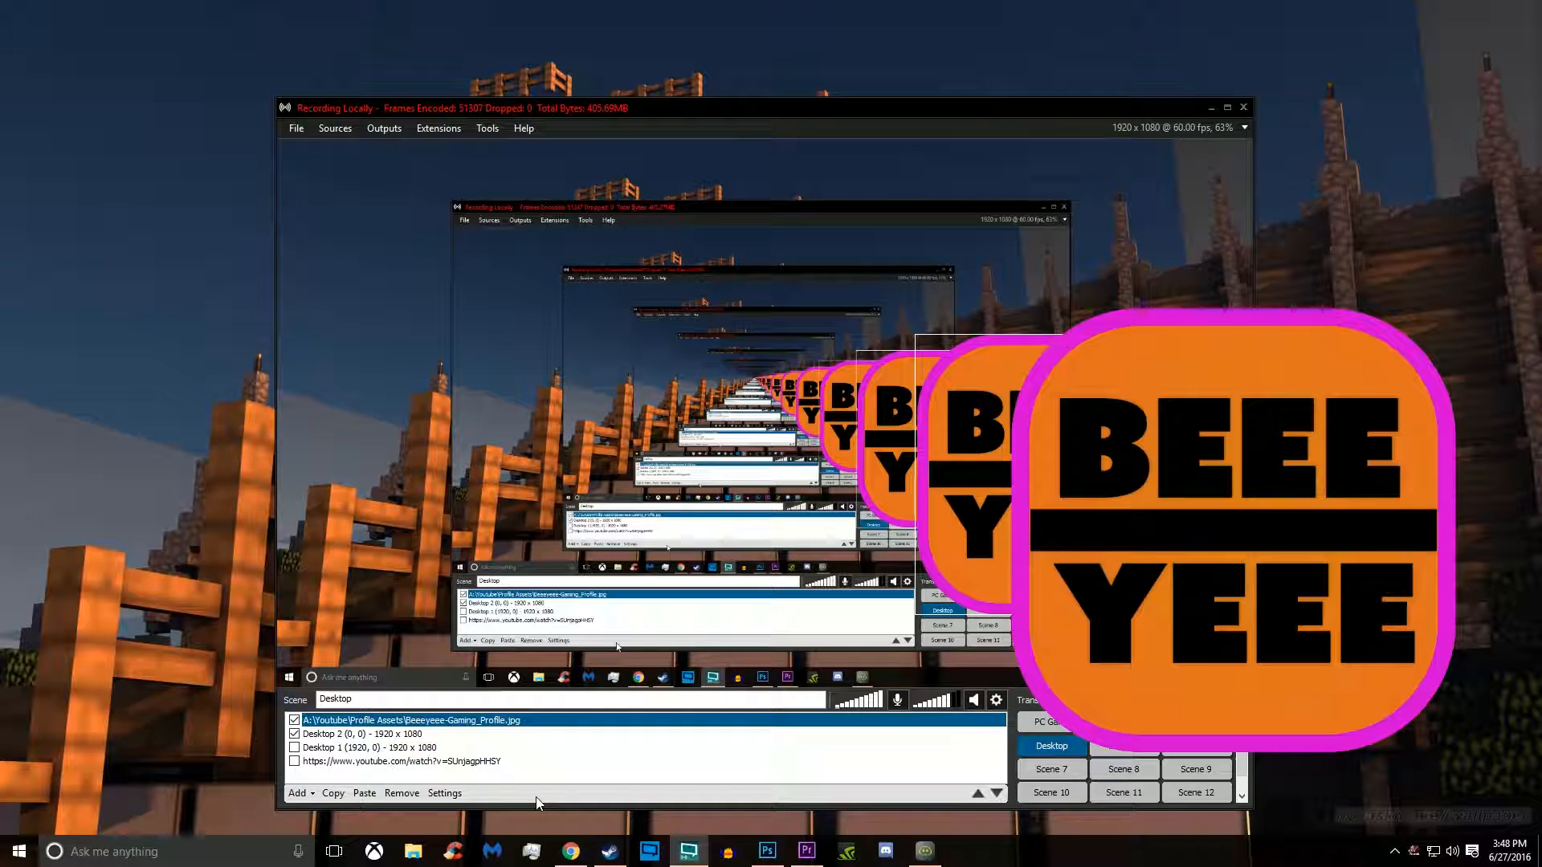
Rename the logo source as ftgsfdghsdh and move the logo towards the middle of the preview
key(F2)
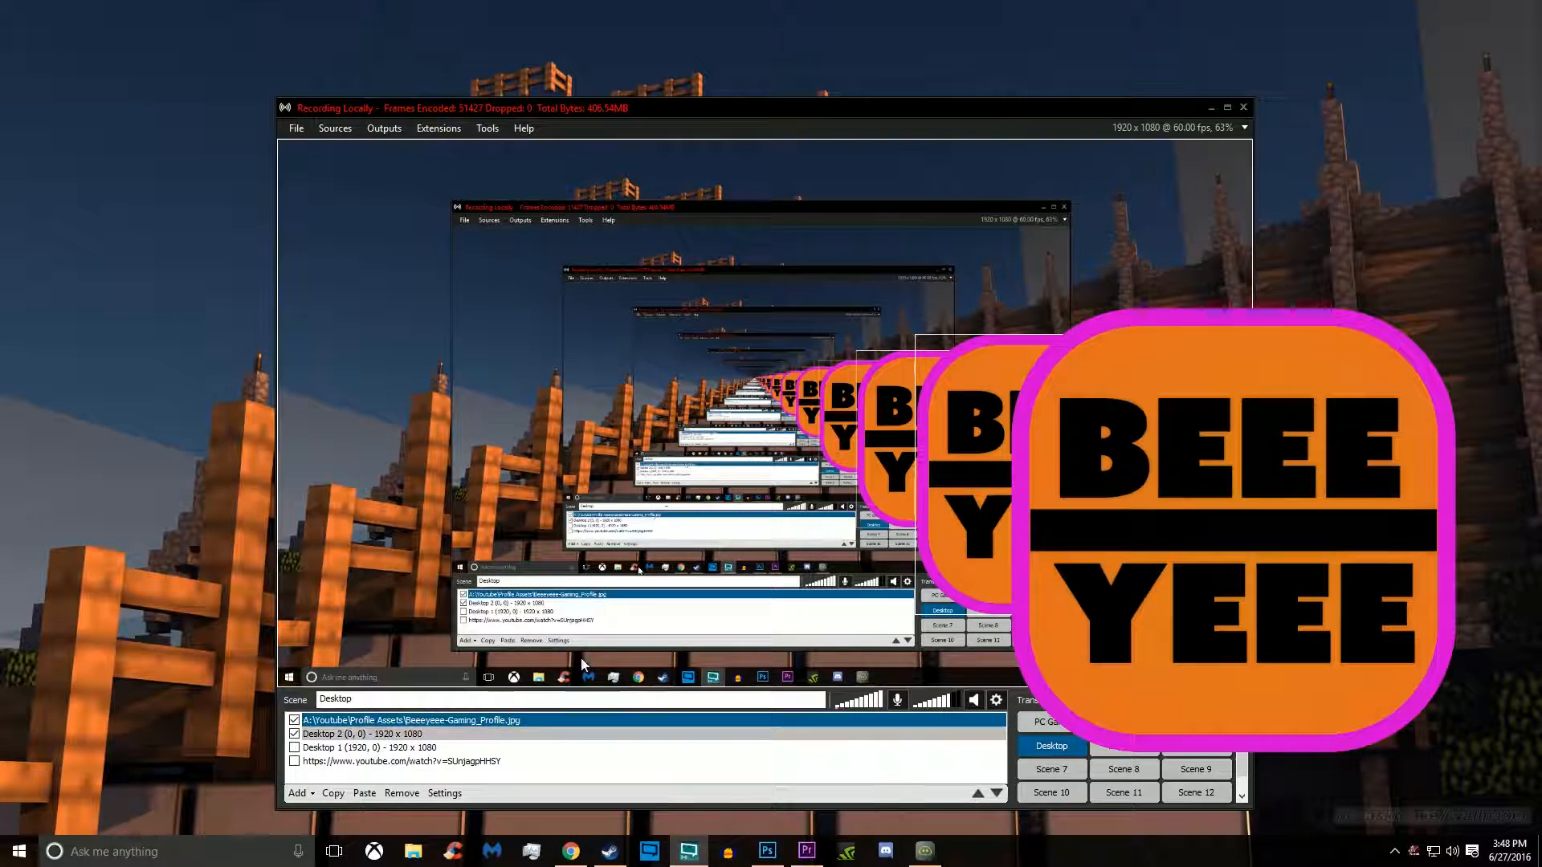
text(ftgsfdghsdh)
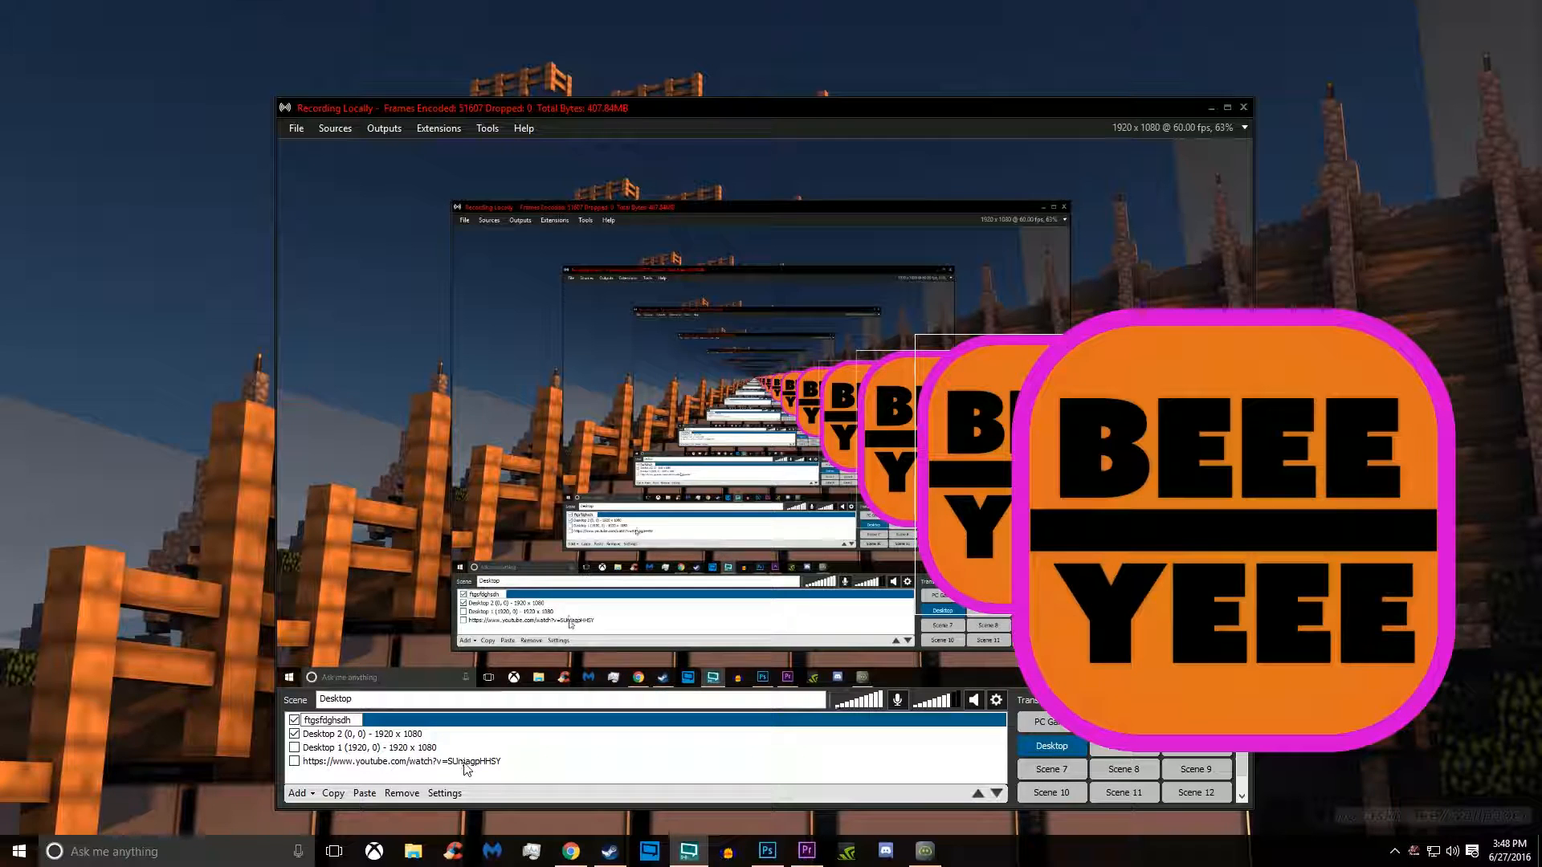
click(466, 763)
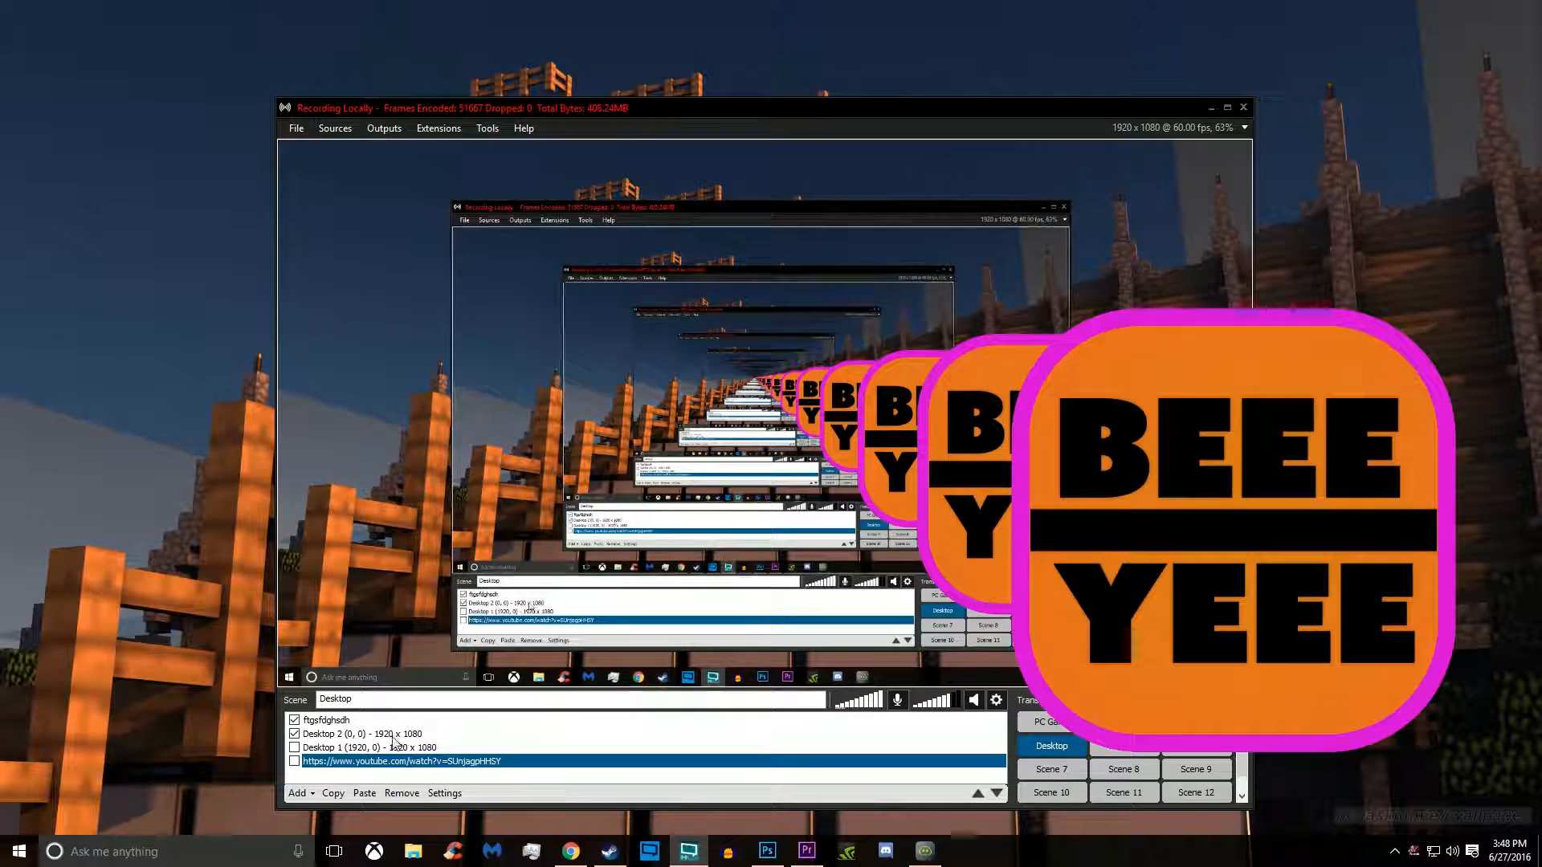
click(963, 481)
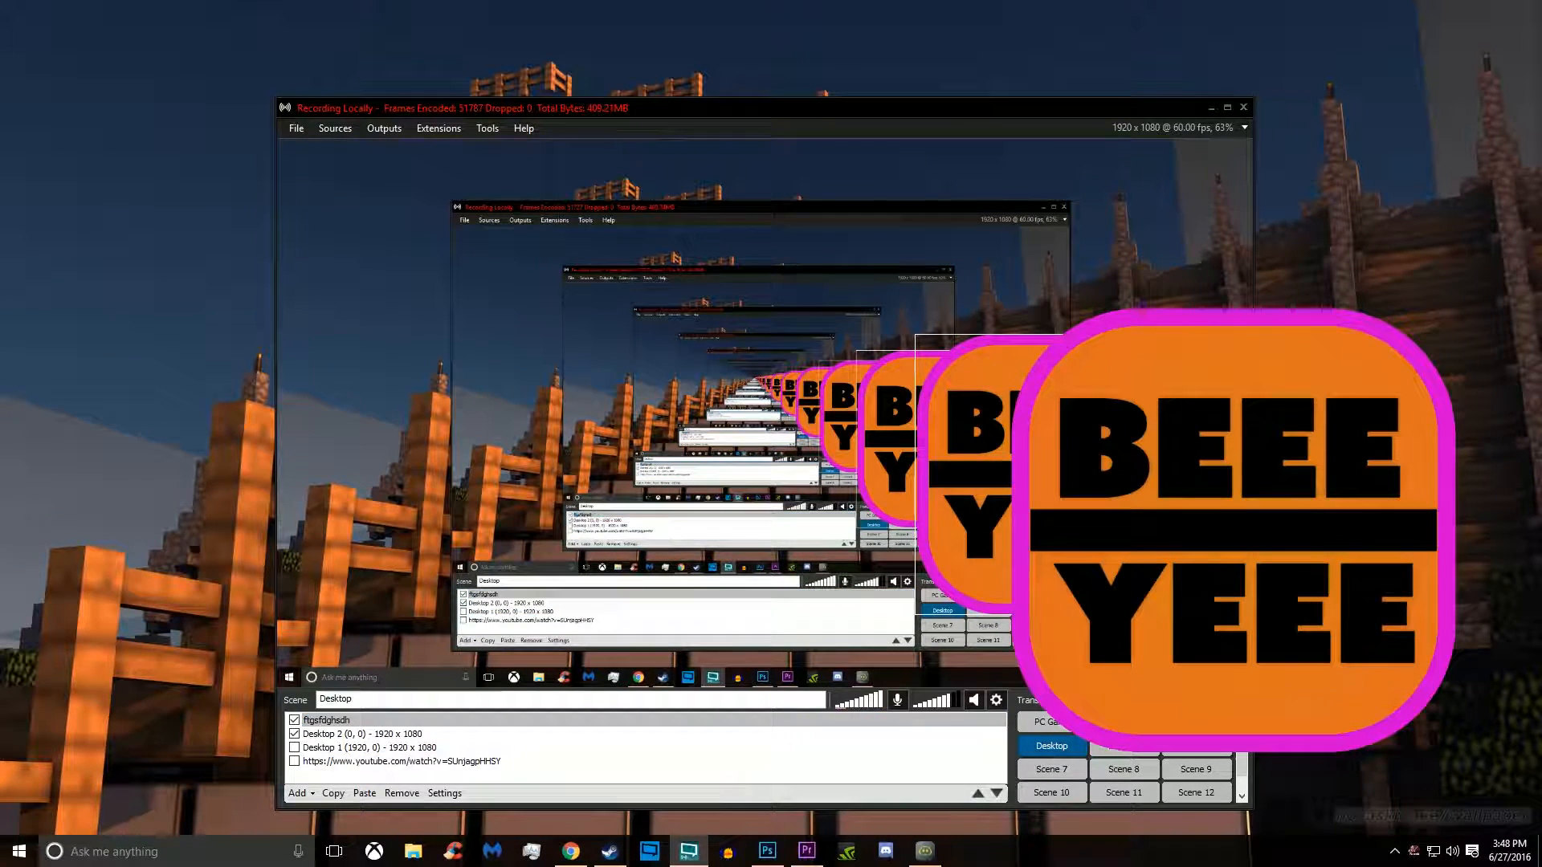
drag(1006, 406, 476, 310)
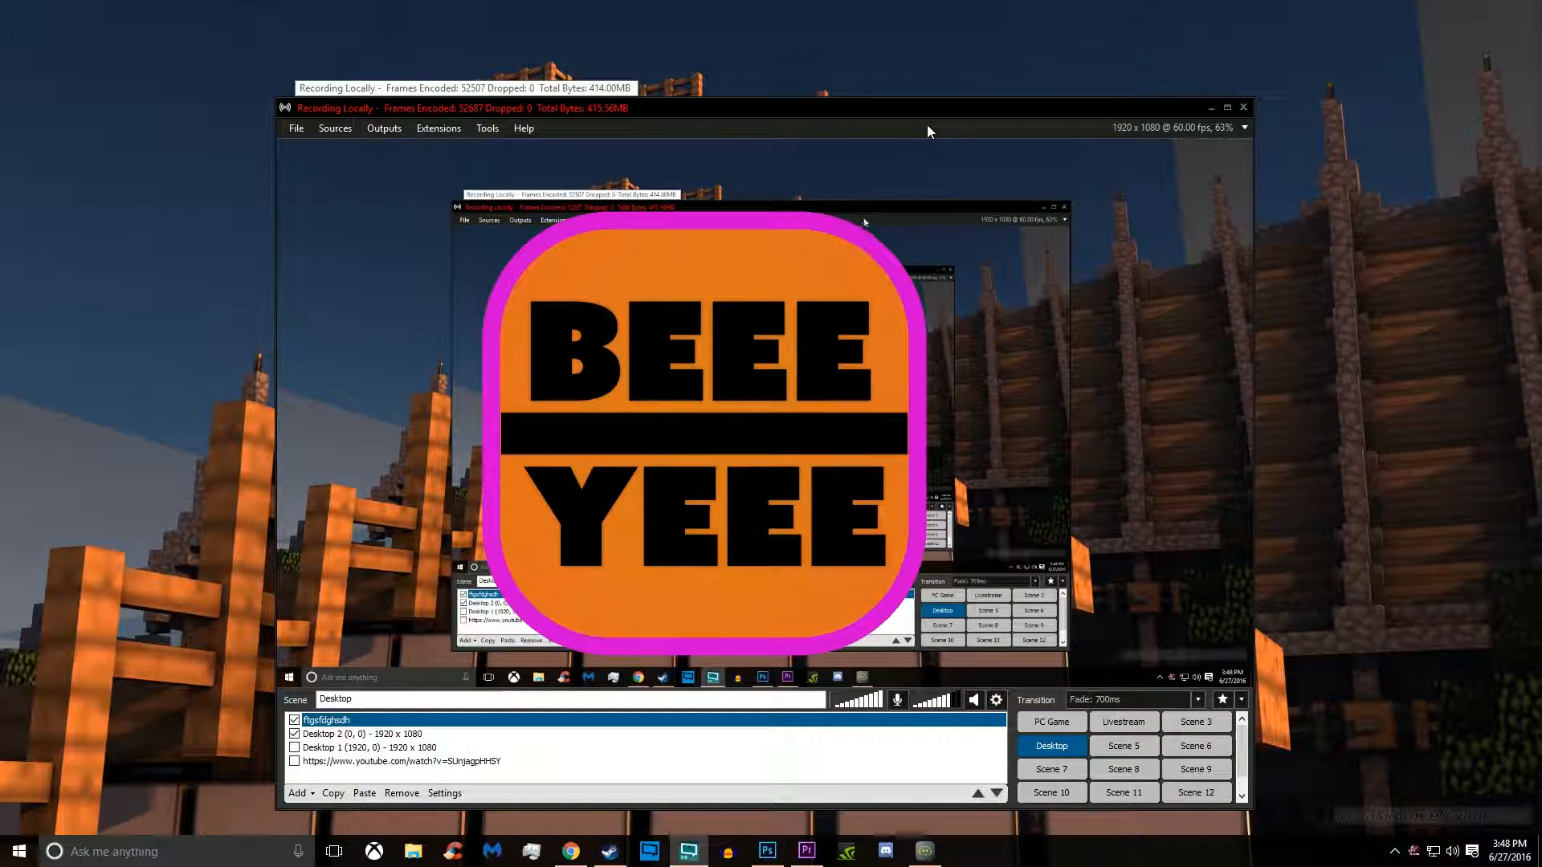
Review the available resolution and frame rate options for the broadcast canvas without changing them
click(1217, 128)
mouse_move(1217, 152)
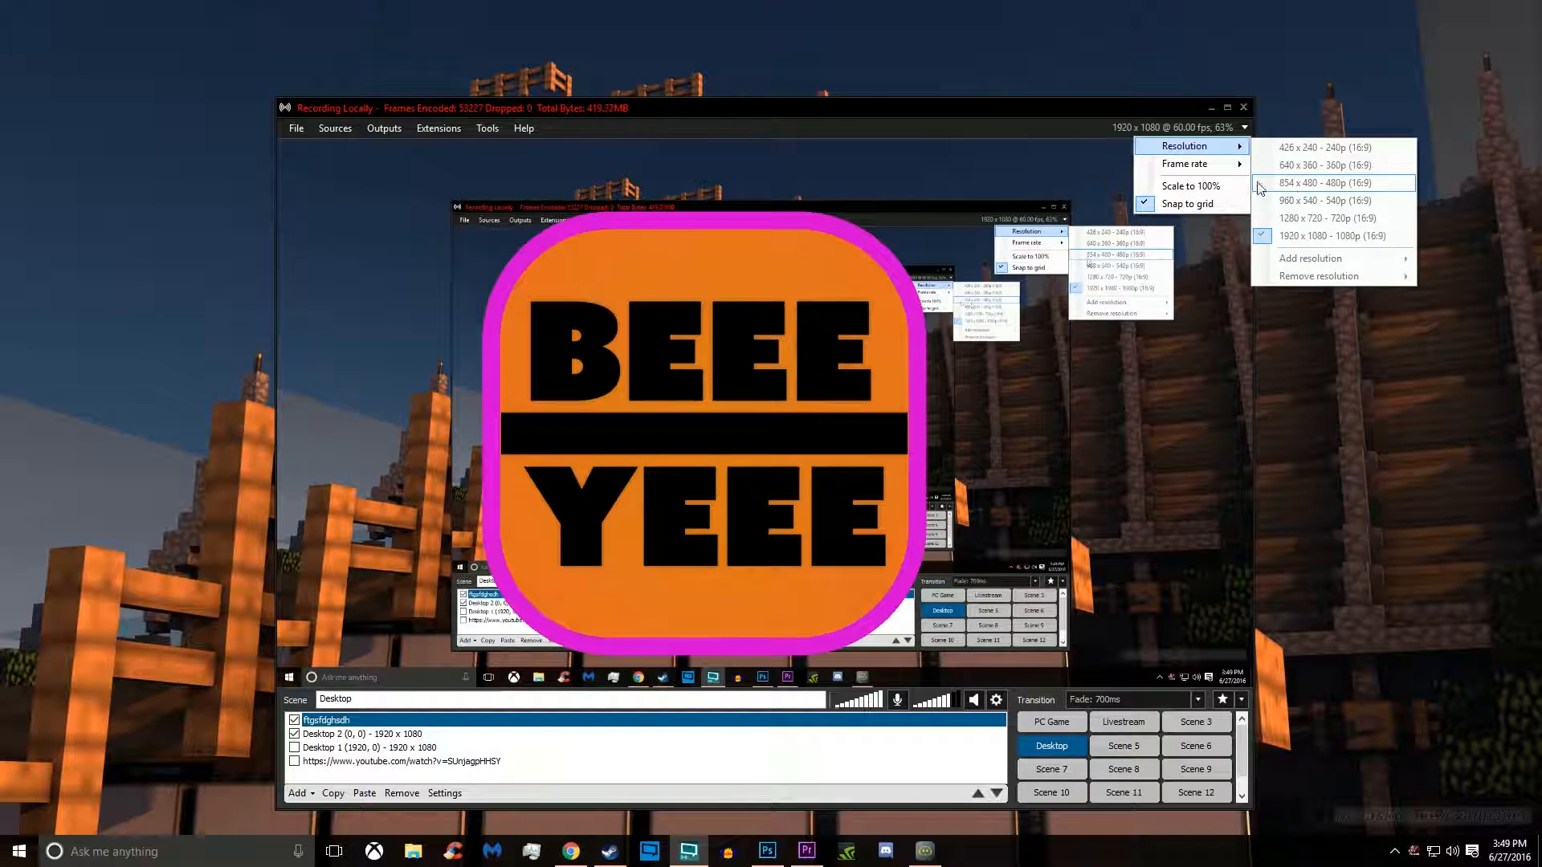
mouse_move(1207, 167)
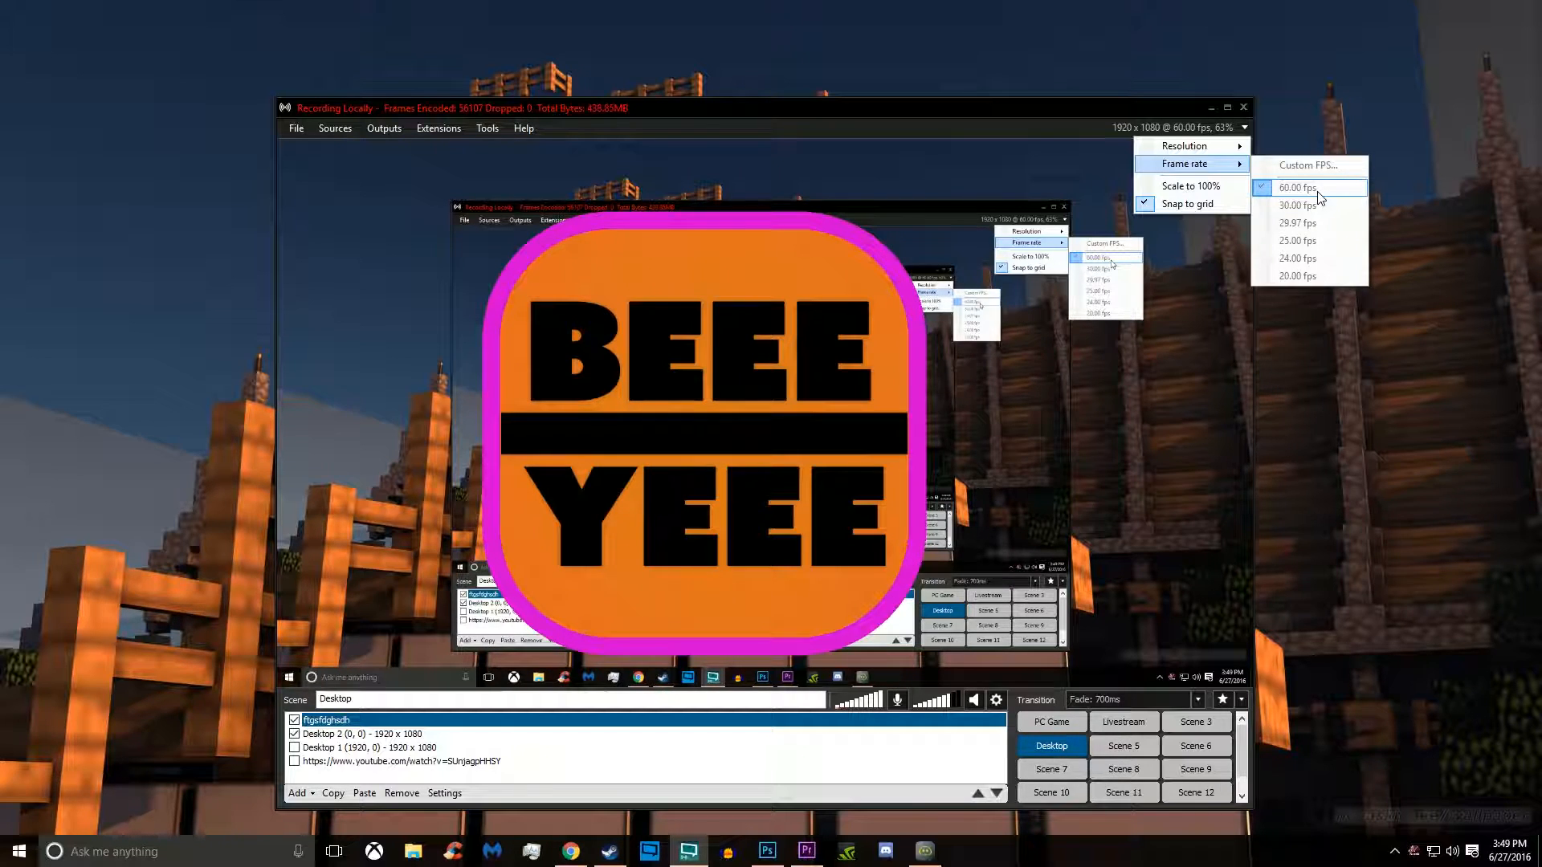
click(1113, 337)
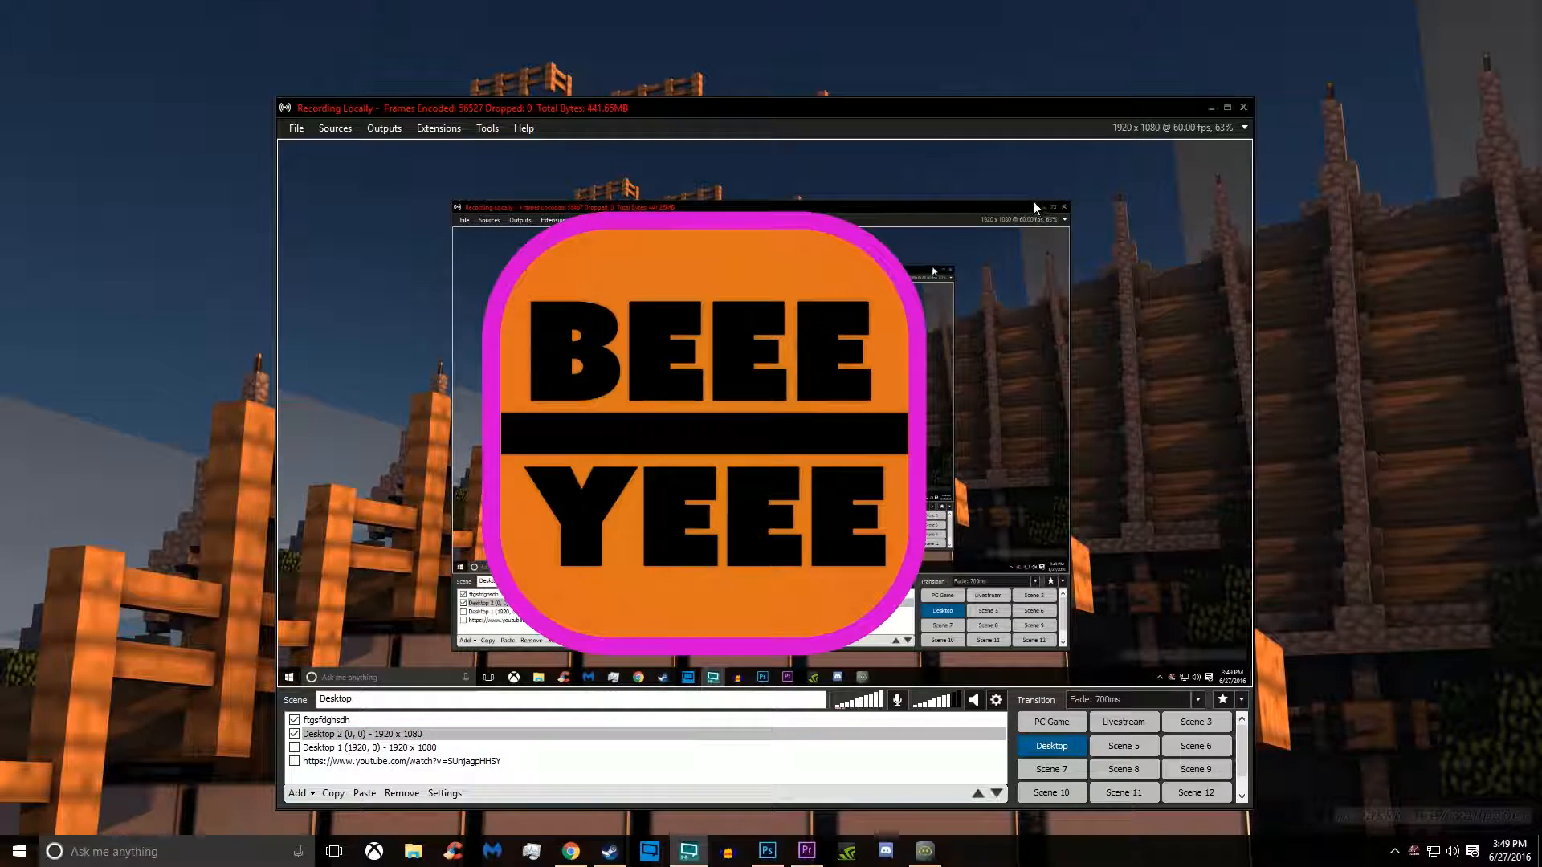
click(1182, 130)
click(1126, 162)
click(1148, 133)
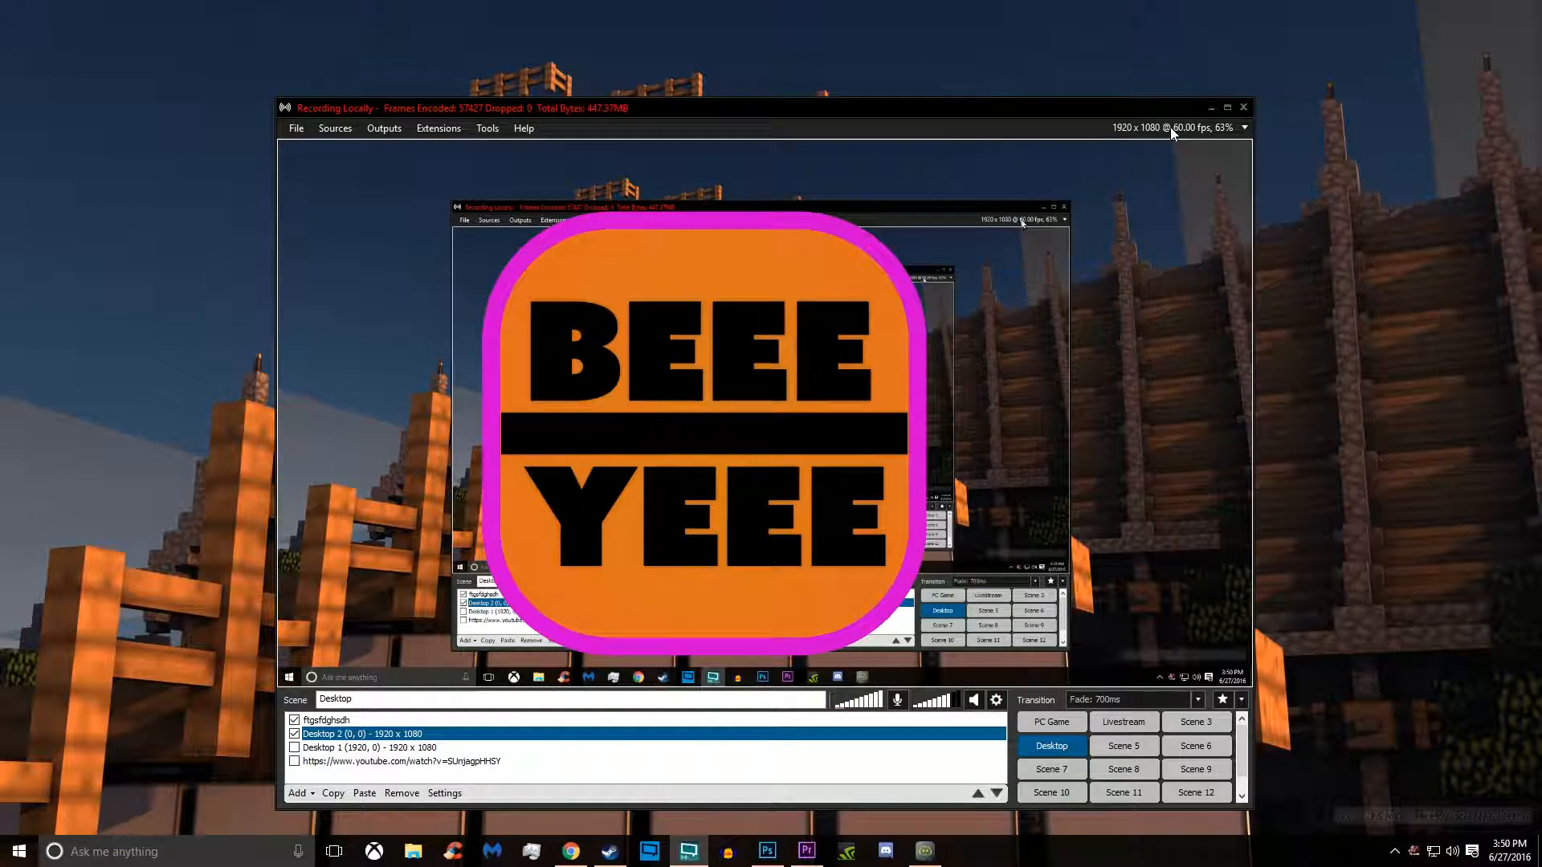
Examine the settings of the first Twitch output and close them without saving changes
click(384, 130)
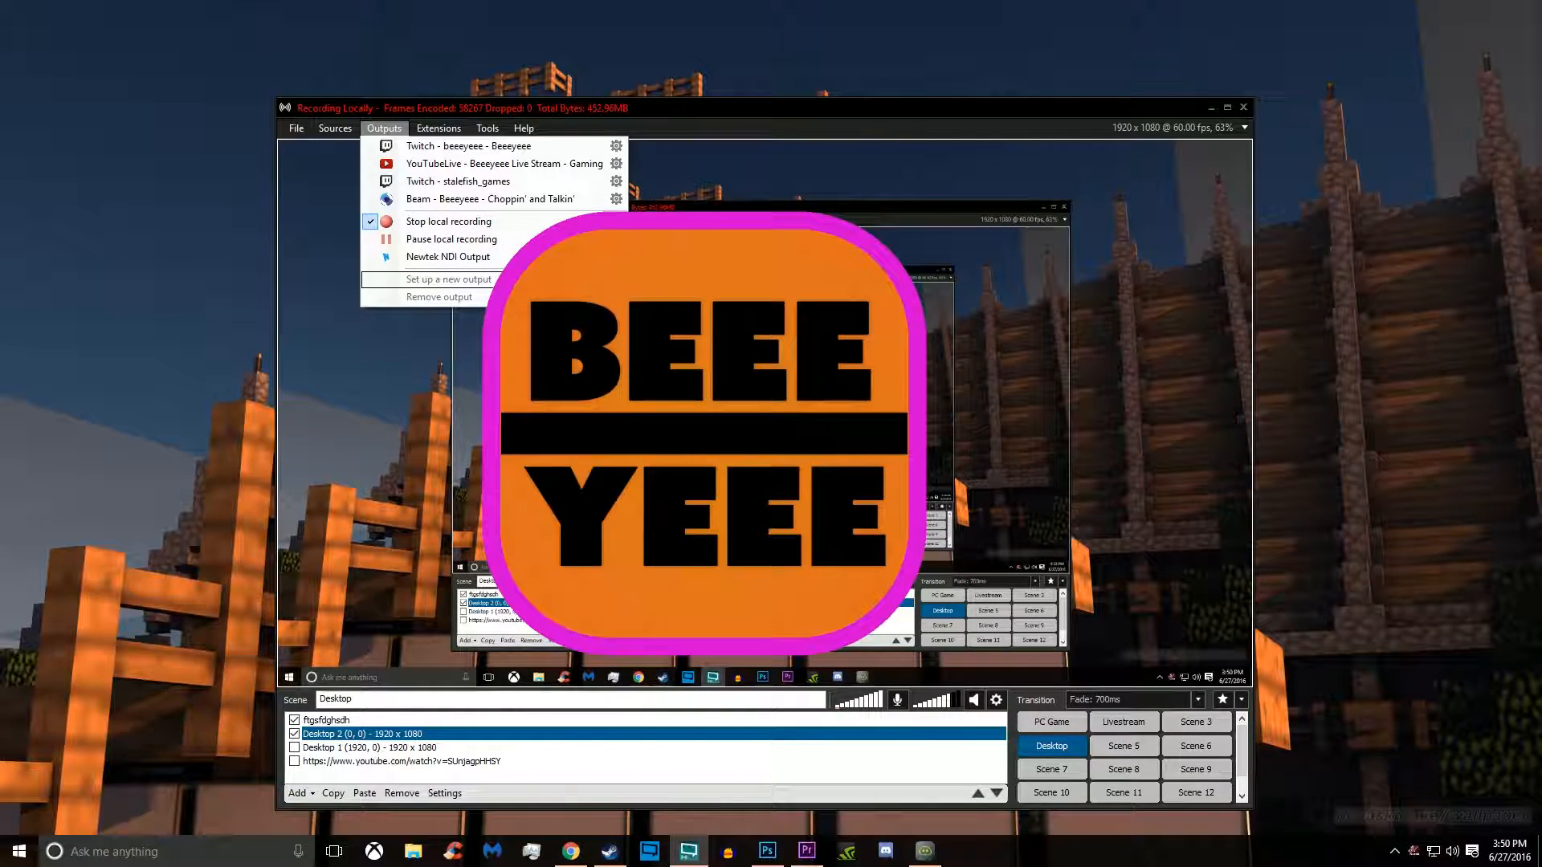
click(617, 148)
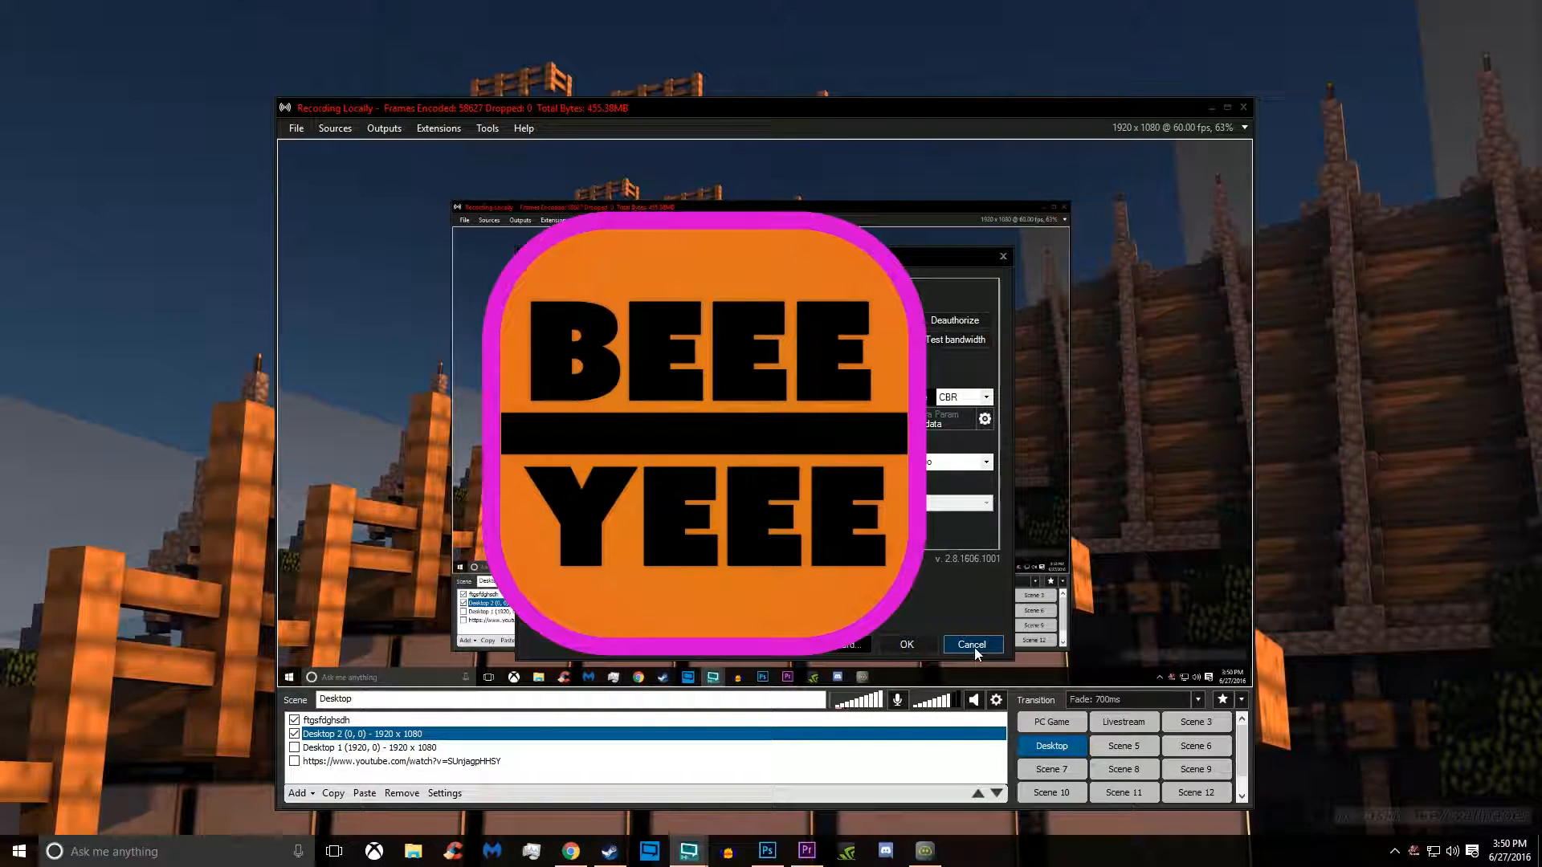
click(972, 645)
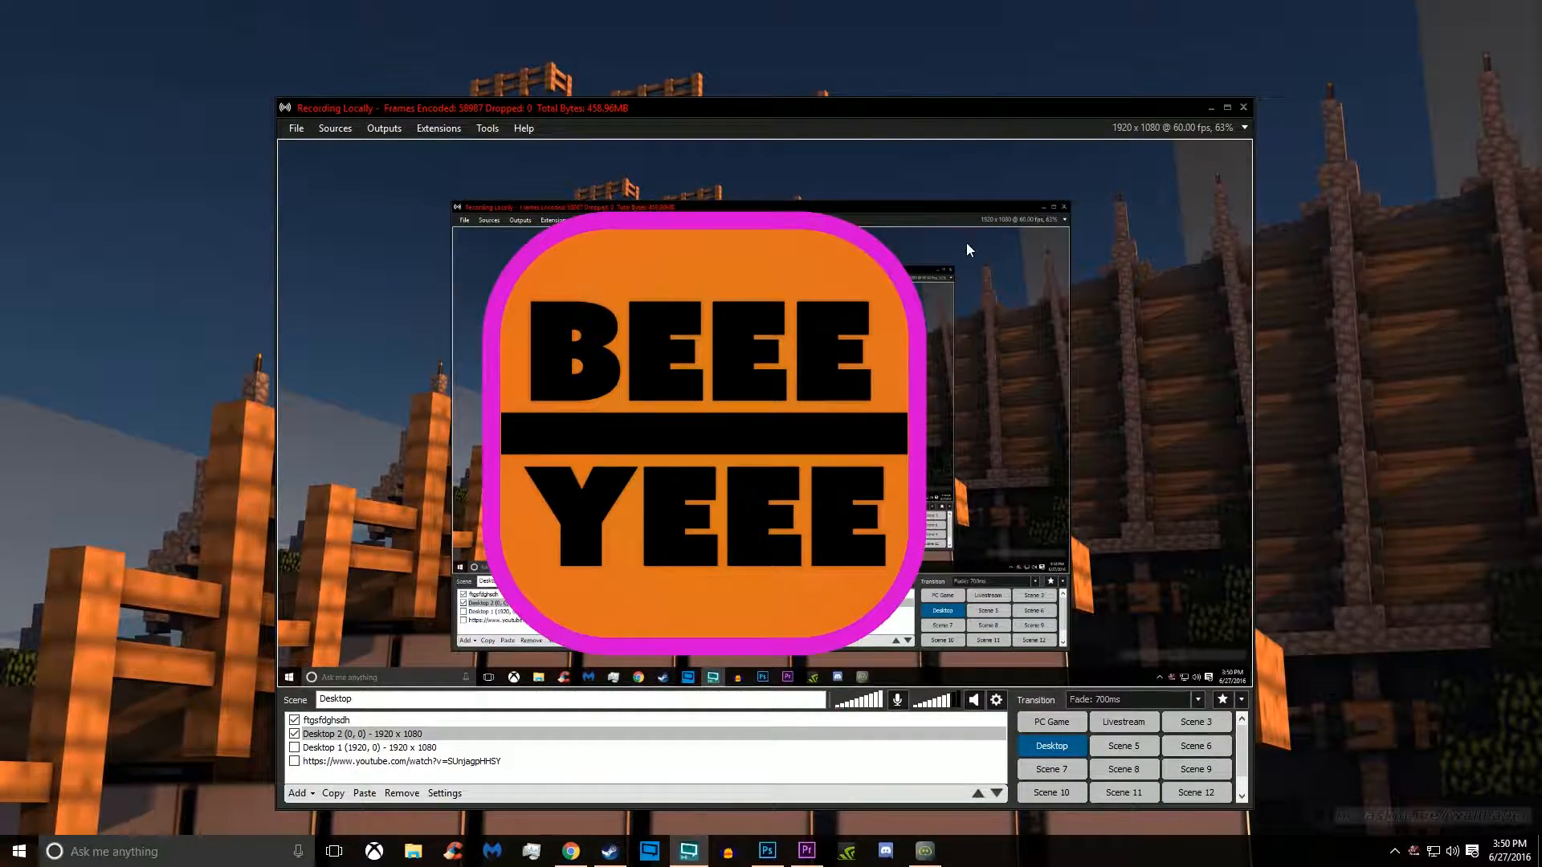
click(988, 275)
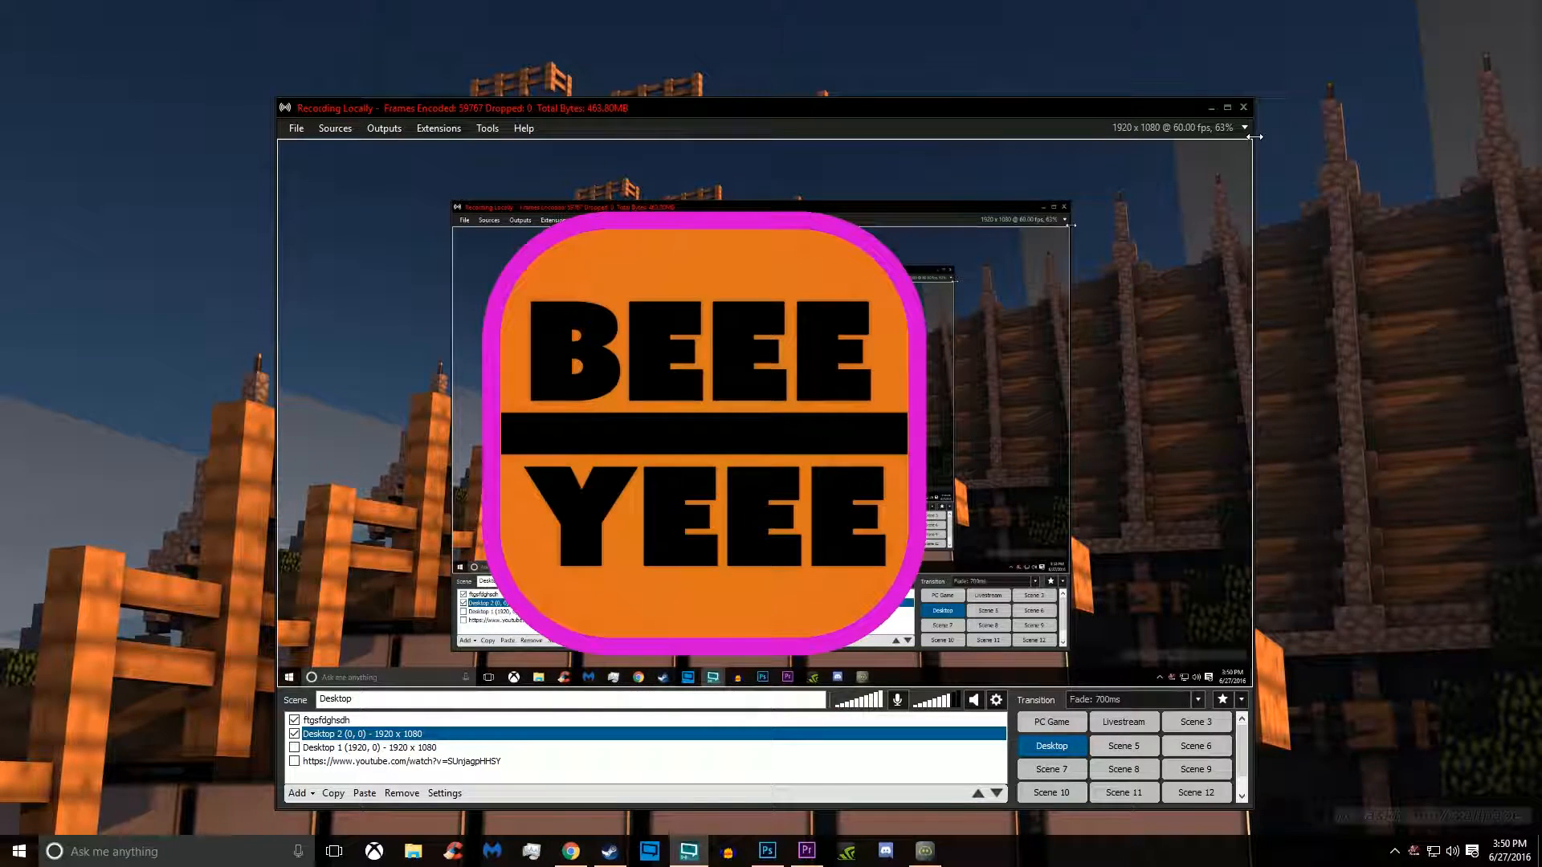